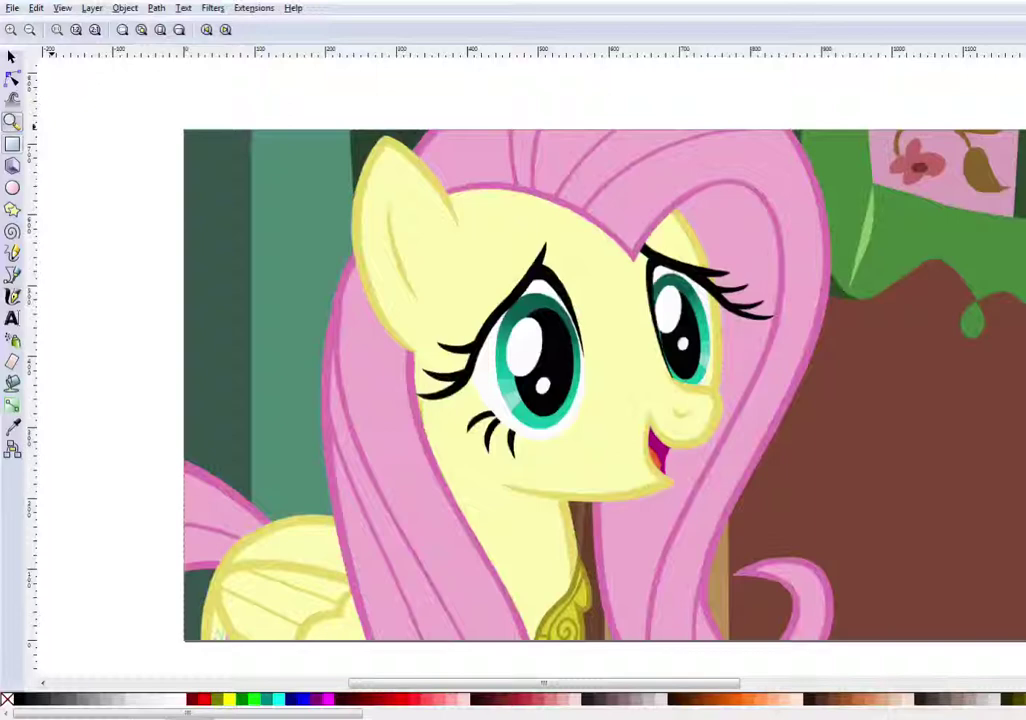
Zoom into the left eye and draw a curved Bezier path along its upper eyelid line.
{"action": "left_click_drag", "start_coordinate": [419, 247], "coordinate": [653, 458]}
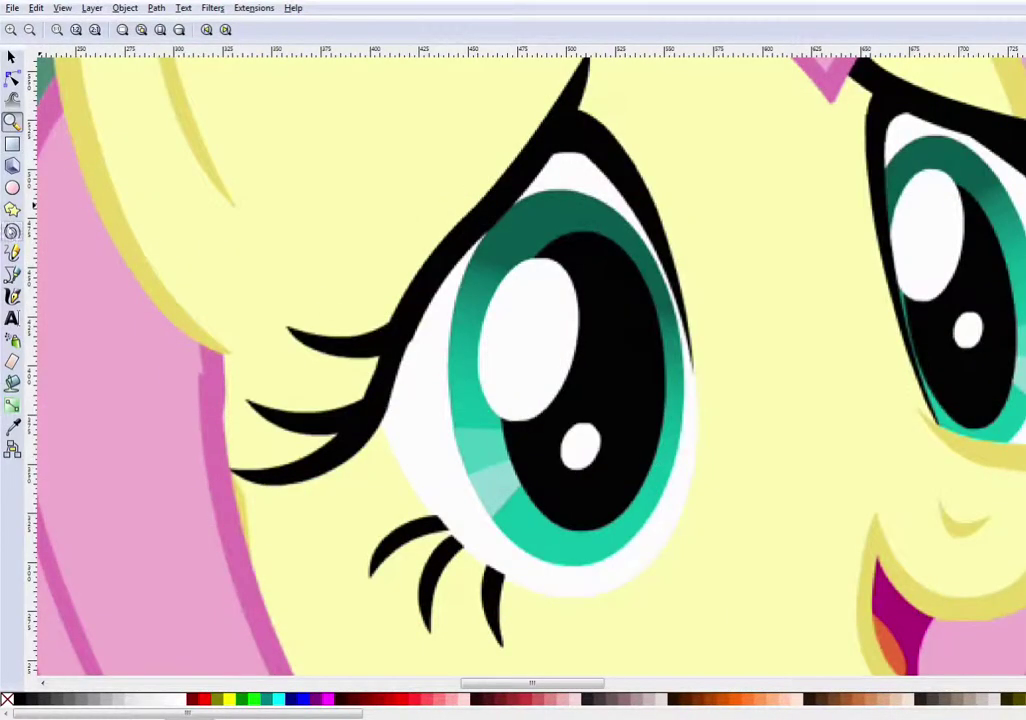
{"action": "left_click", "coordinate": [12, 187]}
{"action": "left_click", "coordinate": [12, 274]}
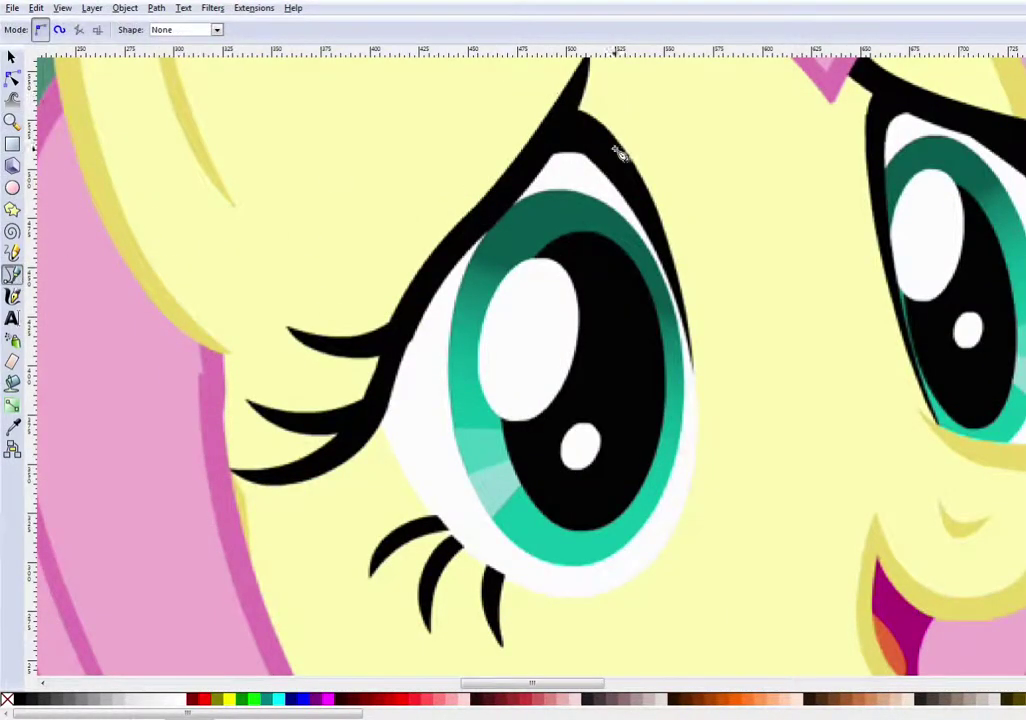
{"action": "scroll", "coordinate": [620, 152], "scroll_direction": "up", "scroll_amount": 2}
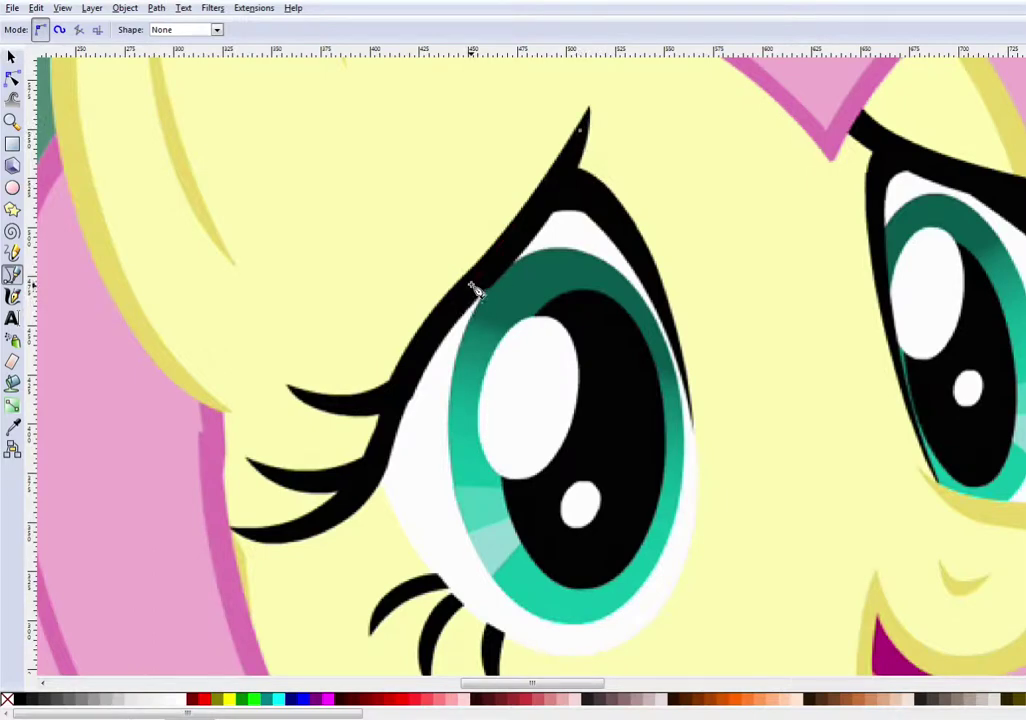
{"action": "left_click", "coordinate": [379, 455]}
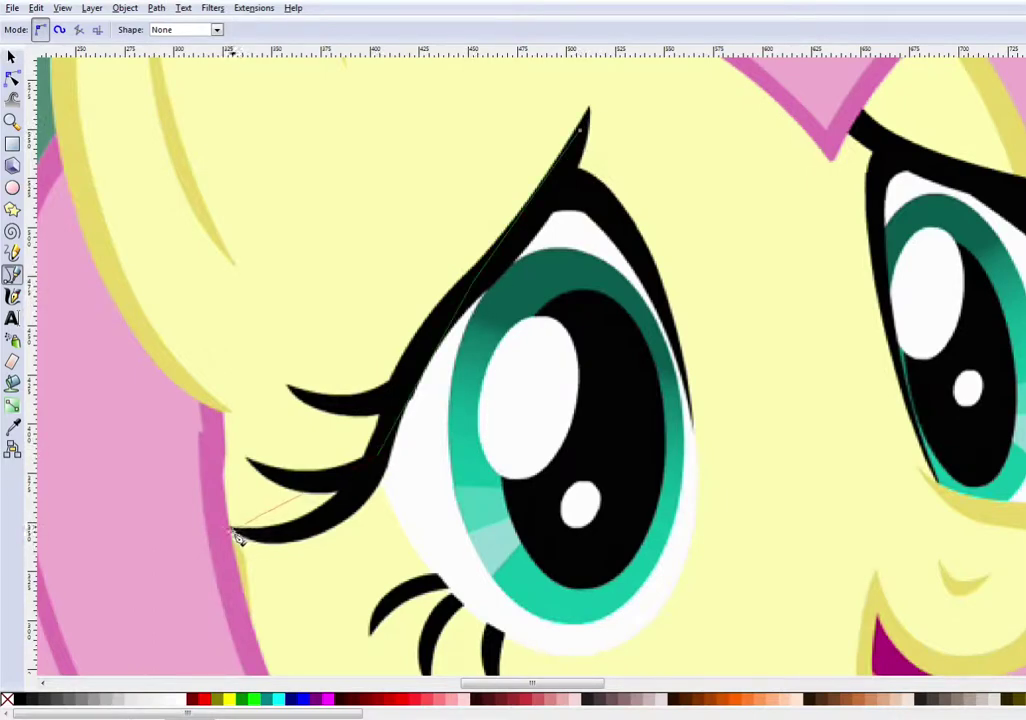
{"action": "double_click", "coordinate": [234, 531]}
{"action": "left_click", "coordinate": [12, 77]}
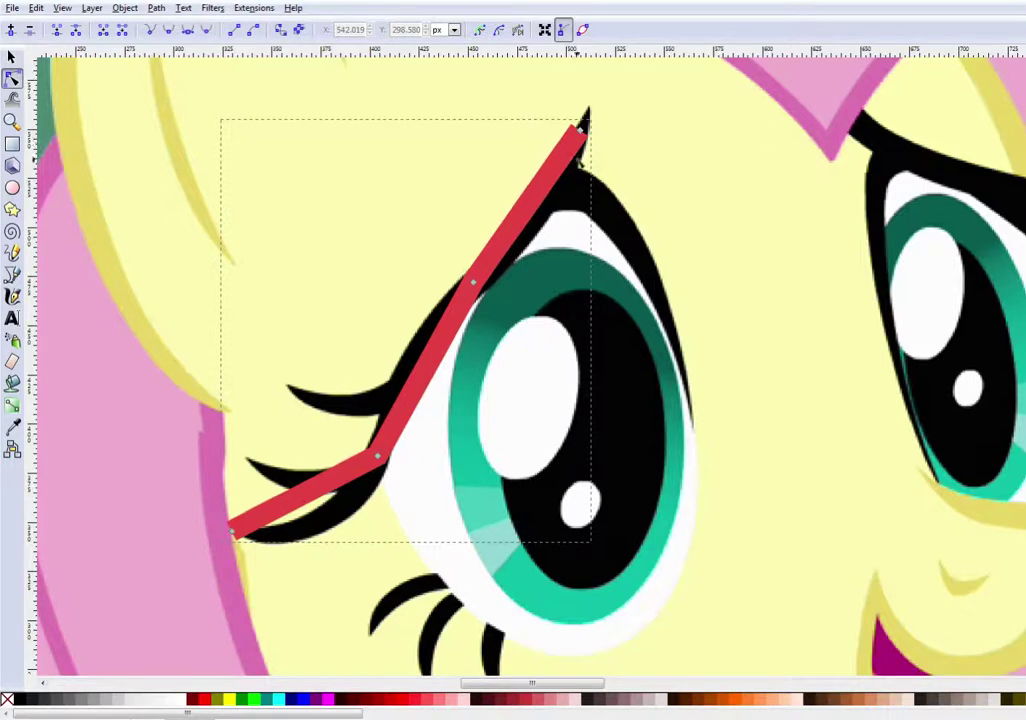
{"action": "left_click_drag", "start_coordinate": [584, 119], "coordinate": [590, 105]}
{"action": "left_click_drag", "start_coordinate": [563, 179], "coordinate": [552, 201]}
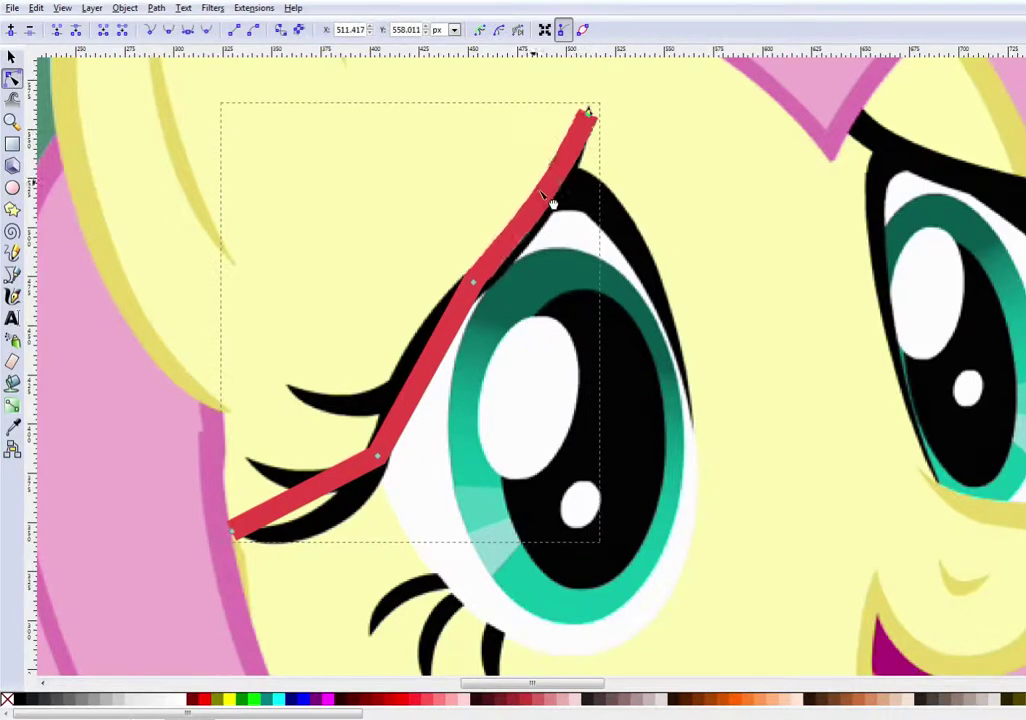
{"action": "left_click_drag", "start_coordinate": [442, 366], "coordinate": [426, 366]}
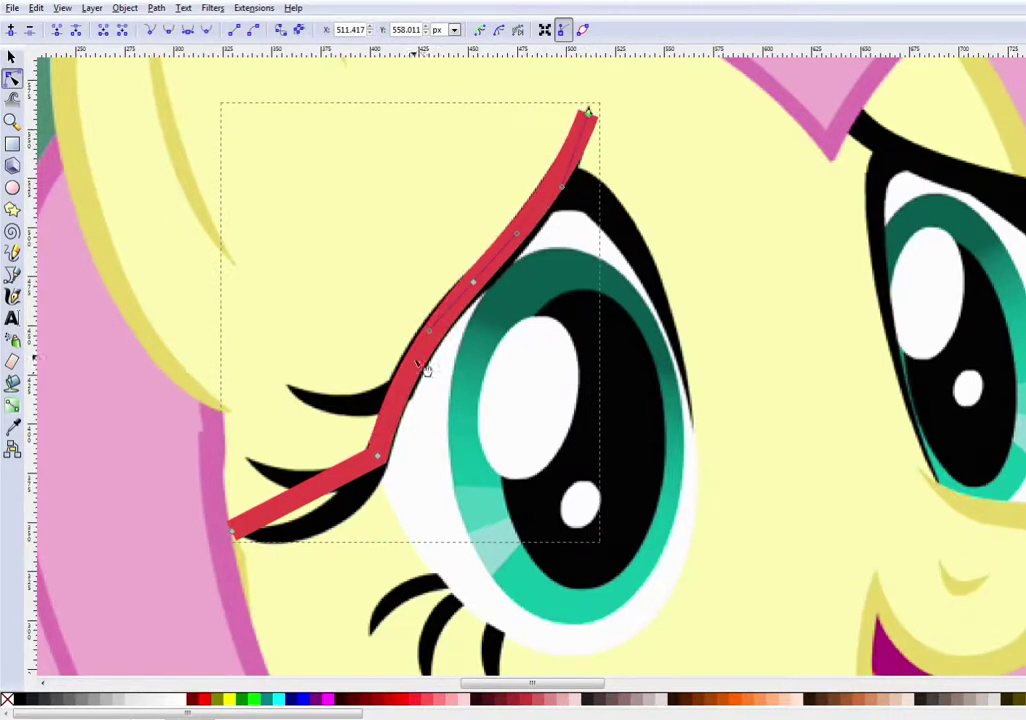
{"action": "mouse_move", "coordinate": [297, 518]}
{"action": "left_mouse_down"}
{"action": "mouse_move", "coordinate": [343, 522]}
{"action": "mouse_move", "coordinate": [319, 543]}
{"action": "left_mouse_up"}
Convert the eyelid stroke to a filled shape and reshape its top tip and lower-left end.
{"action": "key", "text": "ctrl+alt+c"}
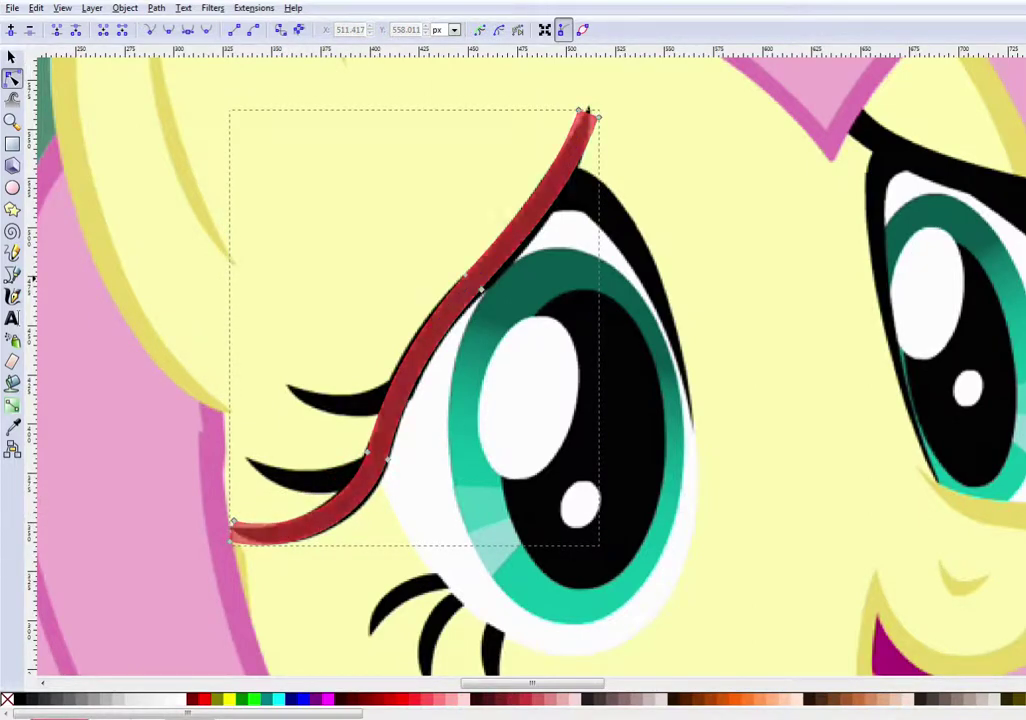
{"action": "left_click_drag", "start_coordinate": [596, 113], "coordinate": [591, 105]}
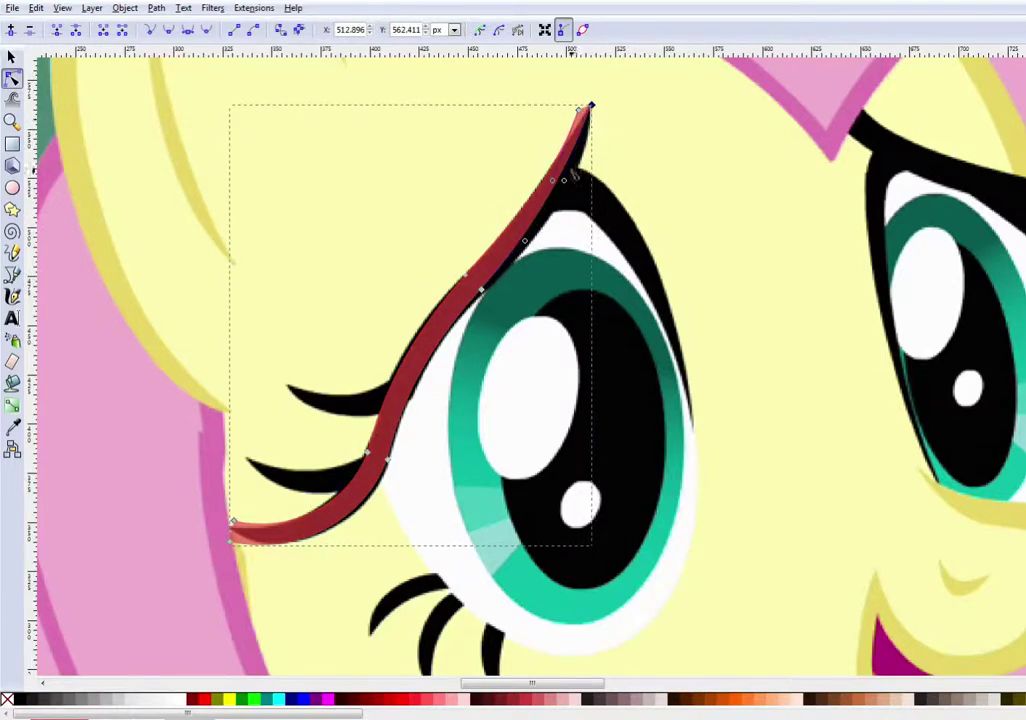
{"action": "left_click_drag", "start_coordinate": [566, 183], "coordinate": [589, 203]}
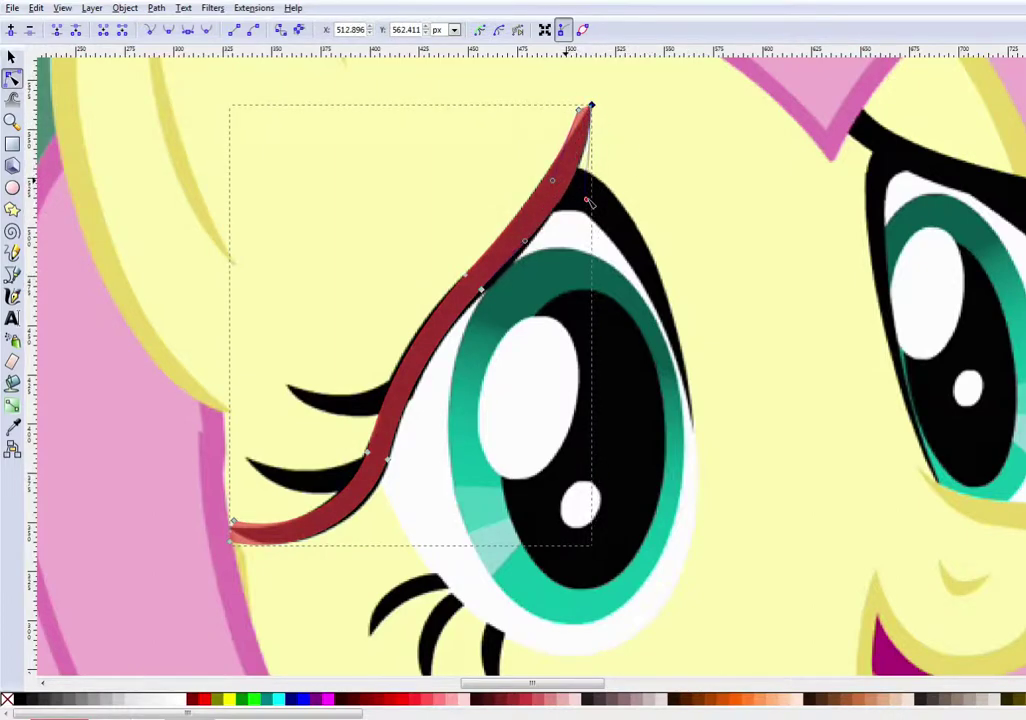
{"action": "left_click_drag", "start_coordinate": [583, 113], "coordinate": [585, 121]}
{"action": "left_click", "coordinate": [583, 123]}
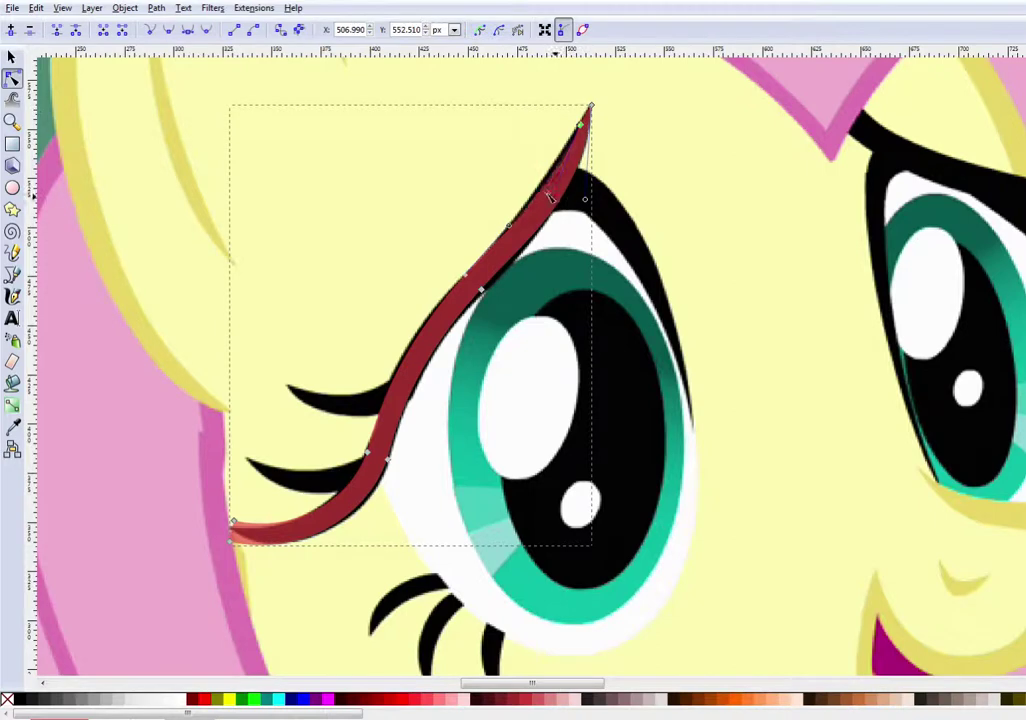
{"action": "left_click", "coordinate": [229, 527]}
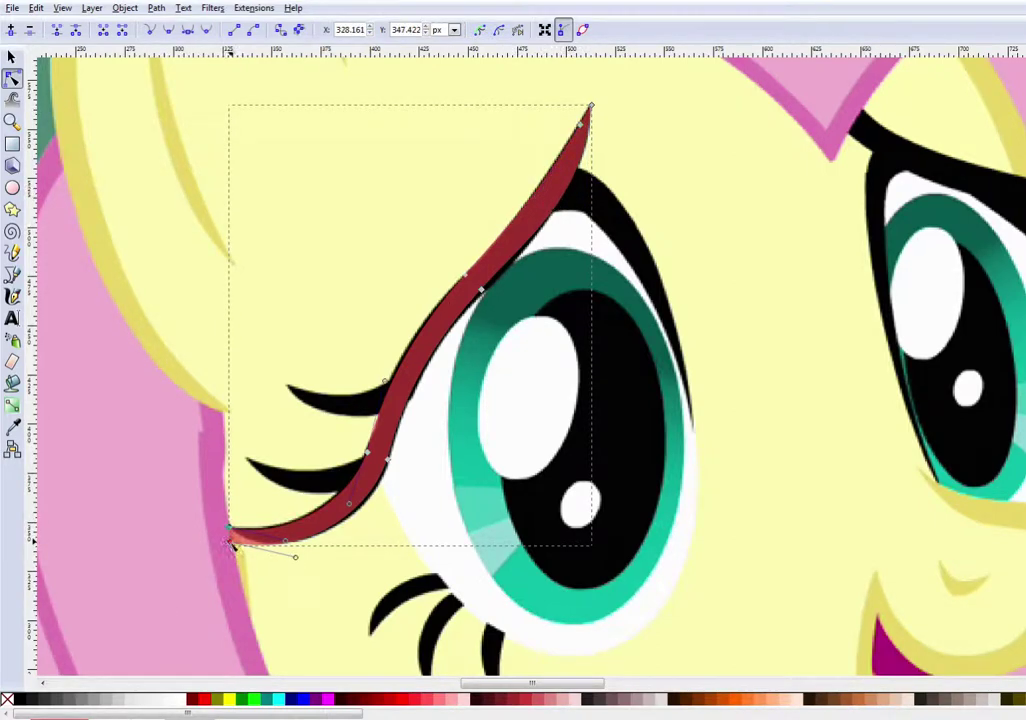
{"action": "left_click_drag", "start_coordinate": [232, 543], "coordinate": [246, 540]}
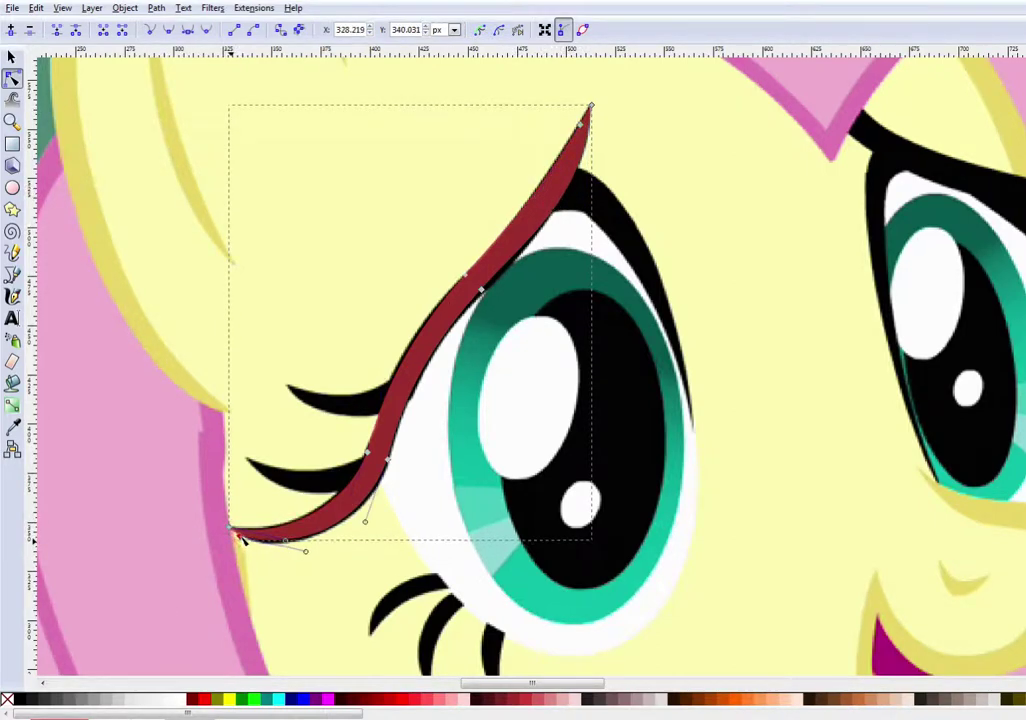
{"action": "left_click", "coordinate": [350, 570]}
{"action": "left_click", "coordinate": [355, 508]}
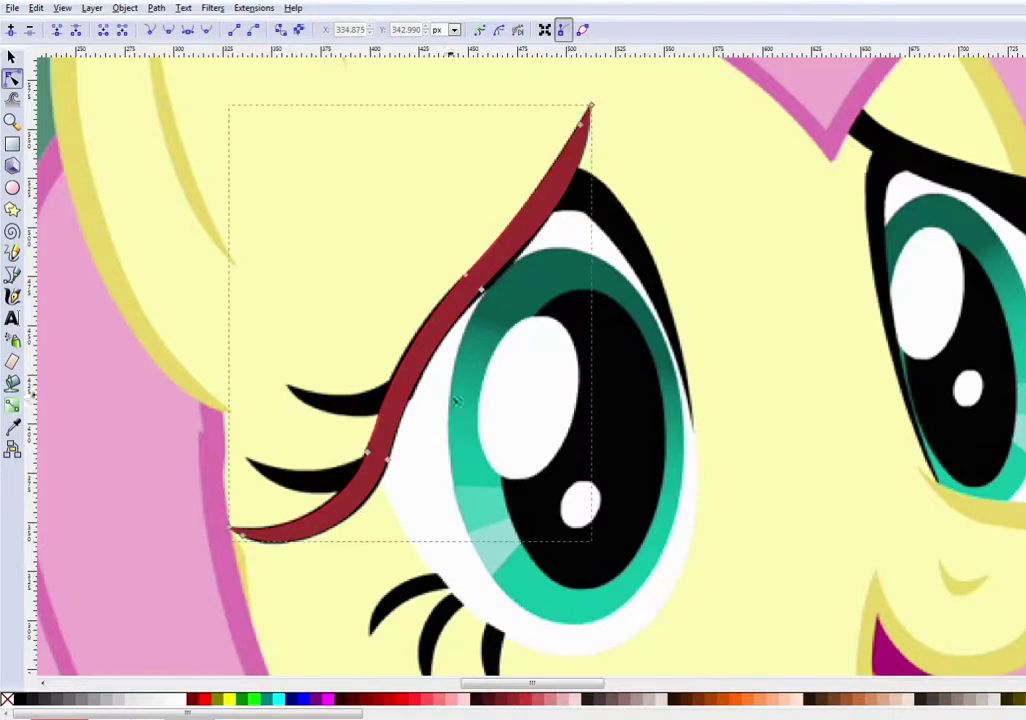
Draw a red line down the inner lid and bend it to hug the lid arc.
{"action": "left_click", "coordinate": [12, 275]}
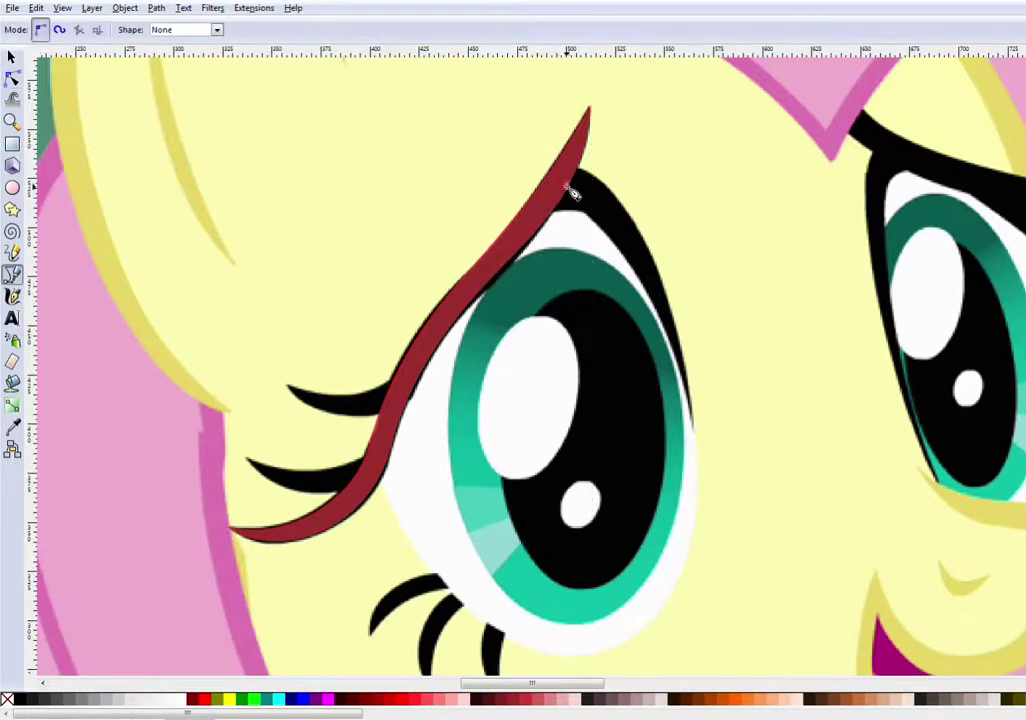
{"action": "left_click", "coordinate": [562, 181]}
{"action": "double_click", "coordinate": [693, 425]}
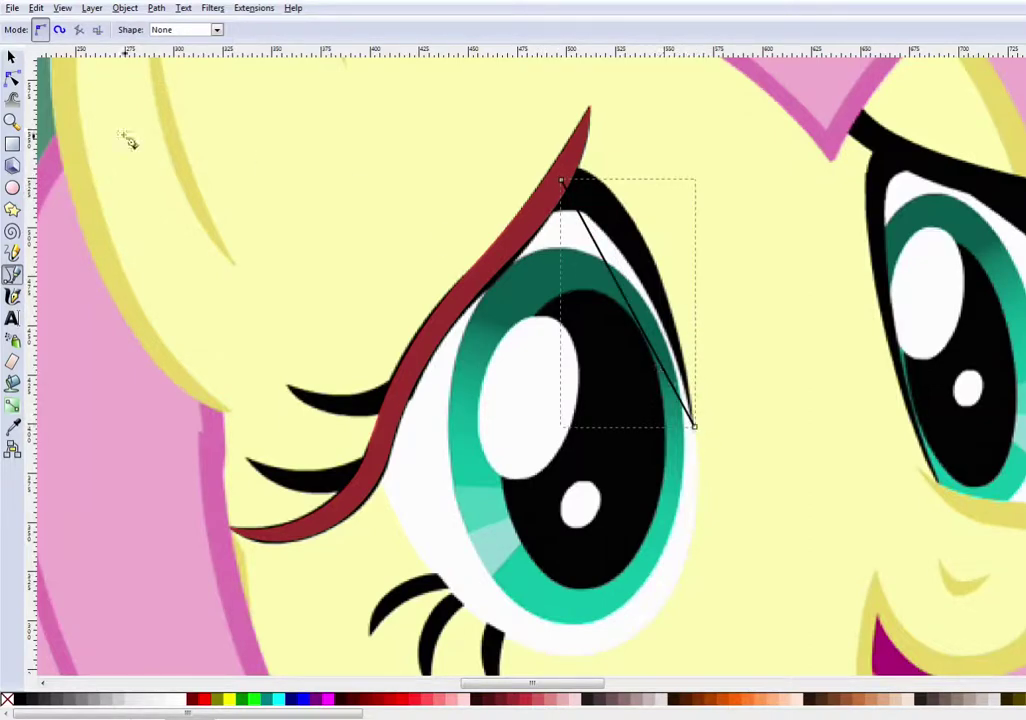
{"action": "left_click", "coordinate": [12, 79]}
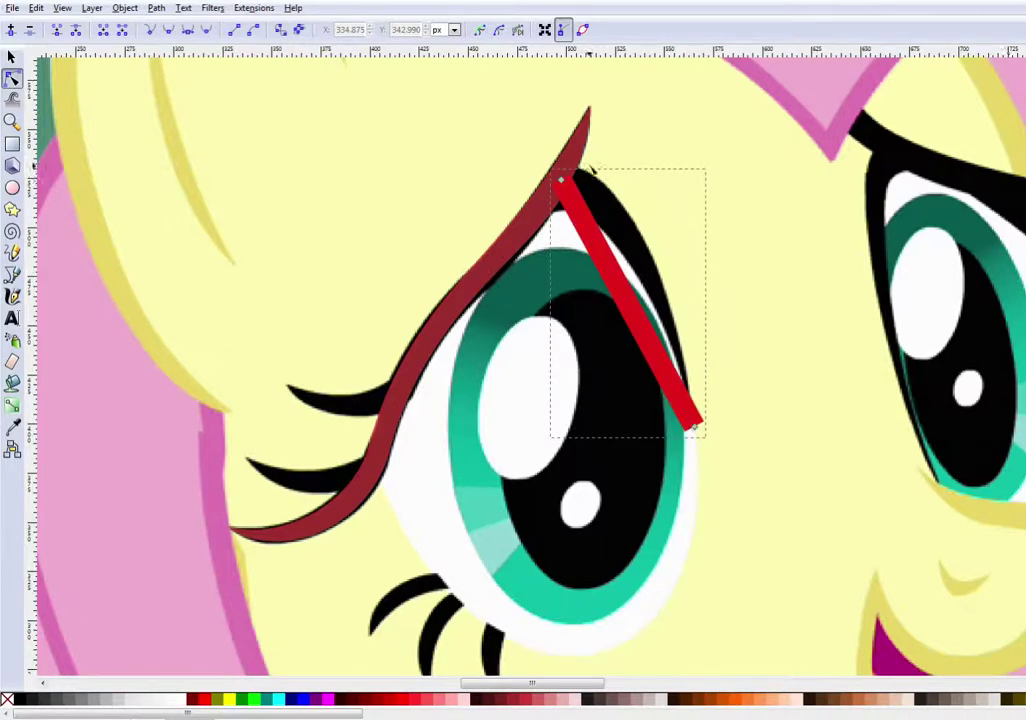
{"action": "left_click_drag", "start_coordinate": [634, 298], "coordinate": [622, 220]}
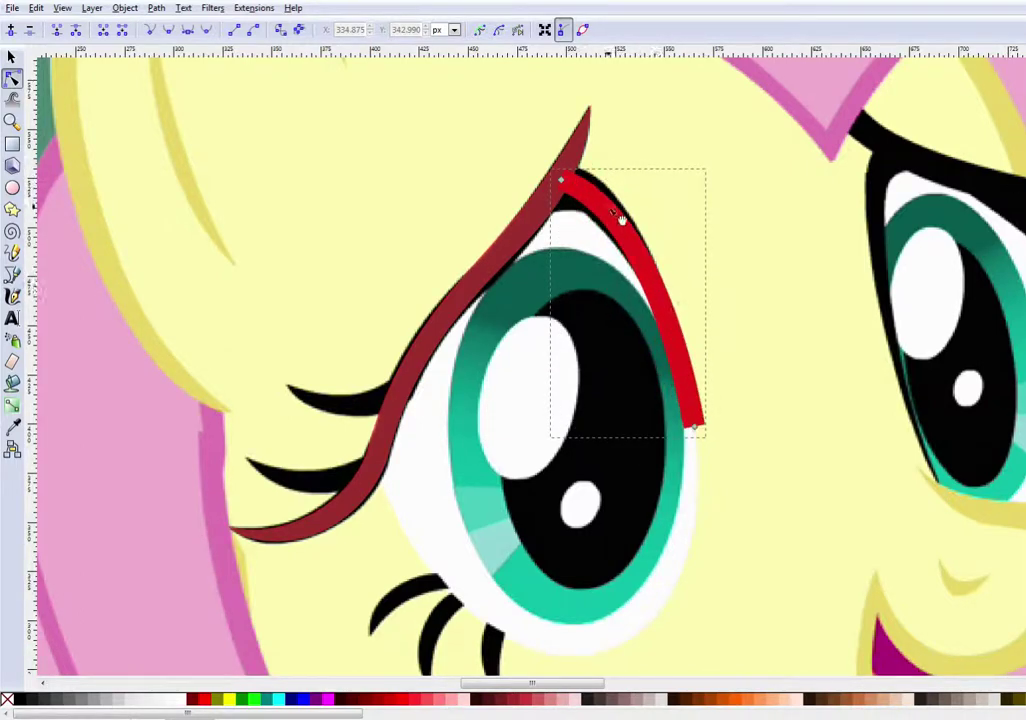
{"action": "mouse_move", "coordinate": [697, 426]}
{"action": "left_mouse_down"}
{"action": "mouse_move", "coordinate": [709, 402]}
{"action": "mouse_move", "coordinate": [705, 427]}
{"action": "left_mouse_up"}
{"action": "double_click", "coordinate": [687, 340]}
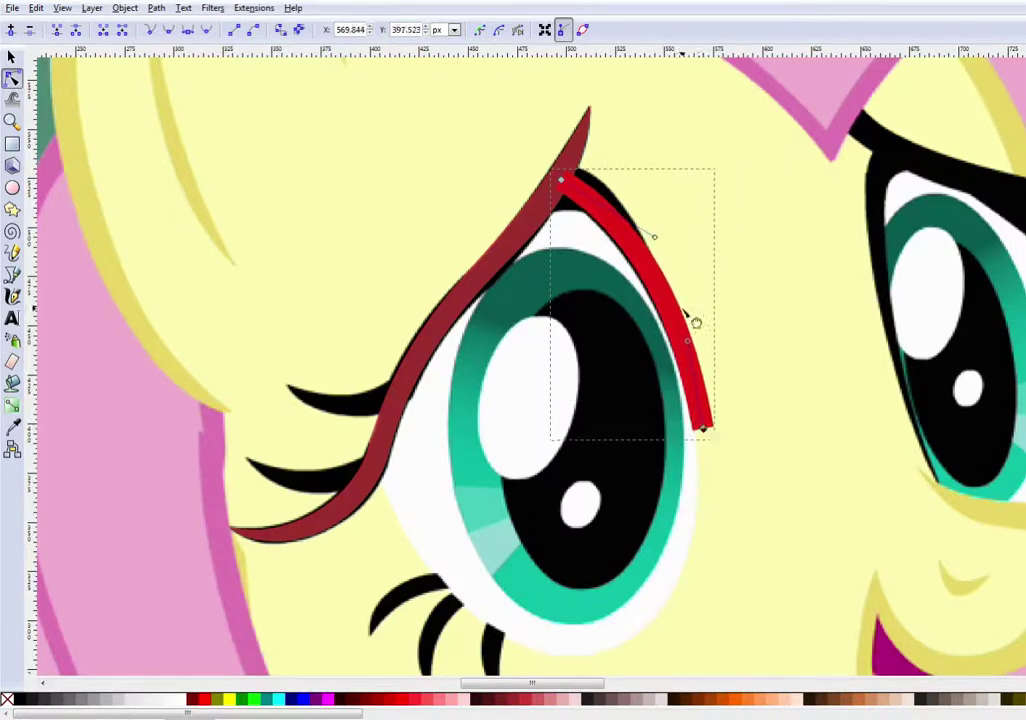
Refine the red lid shape's nodes so it tapers from the top tip down the right edge.
{"action": "left_click_drag", "start_coordinate": [561, 180], "coordinate": [567, 172]}
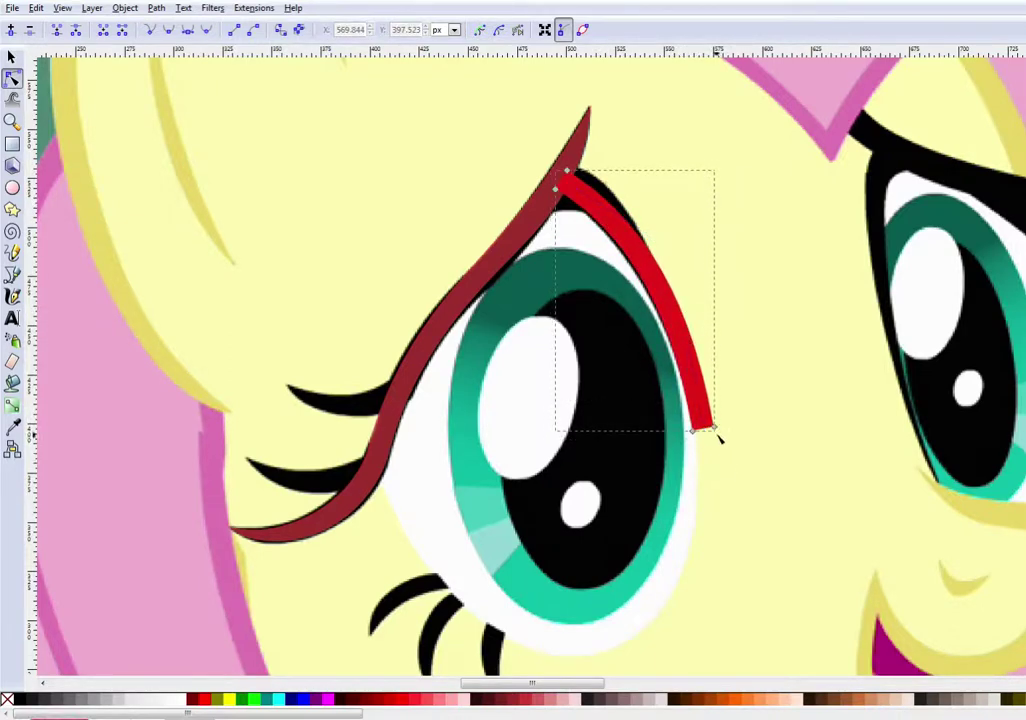
{"action": "left_click_drag", "start_coordinate": [714, 430], "coordinate": [697, 433]}
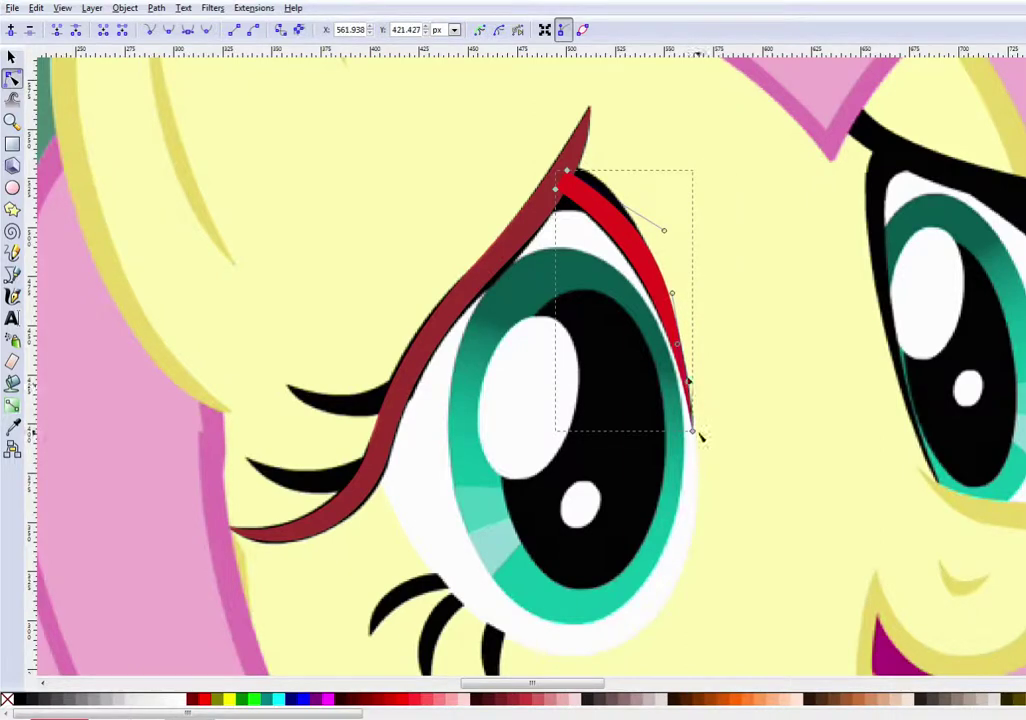
{"action": "left_click", "coordinate": [695, 434]}
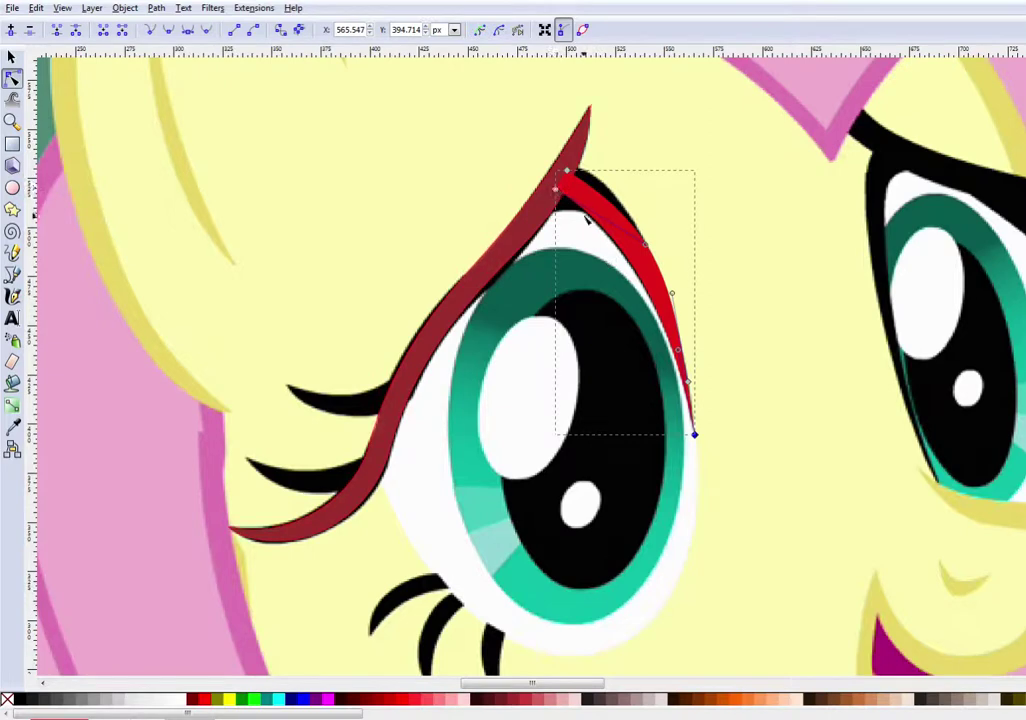
{"action": "left_click_drag", "start_coordinate": [584, 211], "coordinate": [607, 228]}
{"action": "left_click_drag", "start_coordinate": [548, 213], "coordinate": [537, 226]}
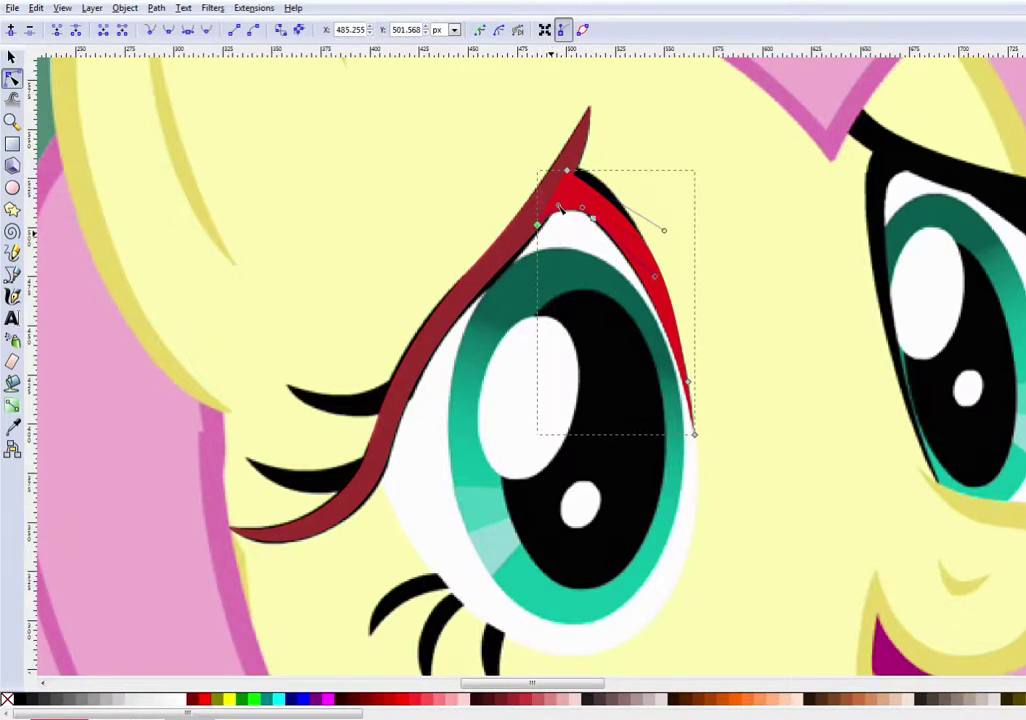
{"action": "left_click_drag", "start_coordinate": [570, 175], "coordinate": [572, 160]}
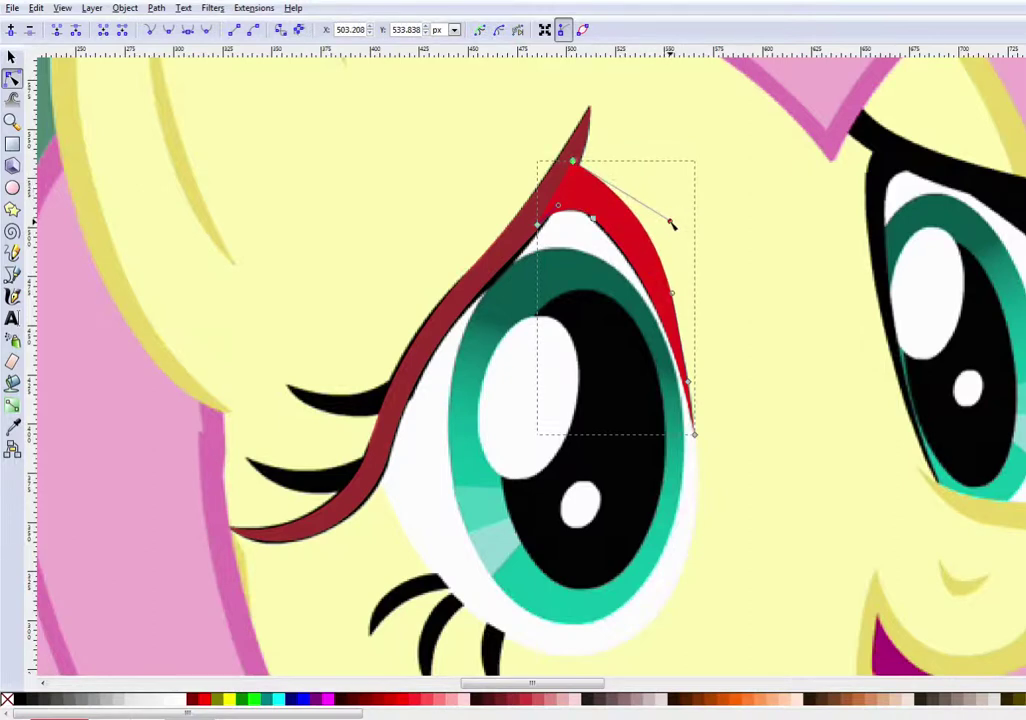
{"action": "left_click_drag", "start_coordinate": [672, 225], "coordinate": [649, 205]}
{"action": "left_click_drag", "start_coordinate": [673, 295], "coordinate": [677, 304]}
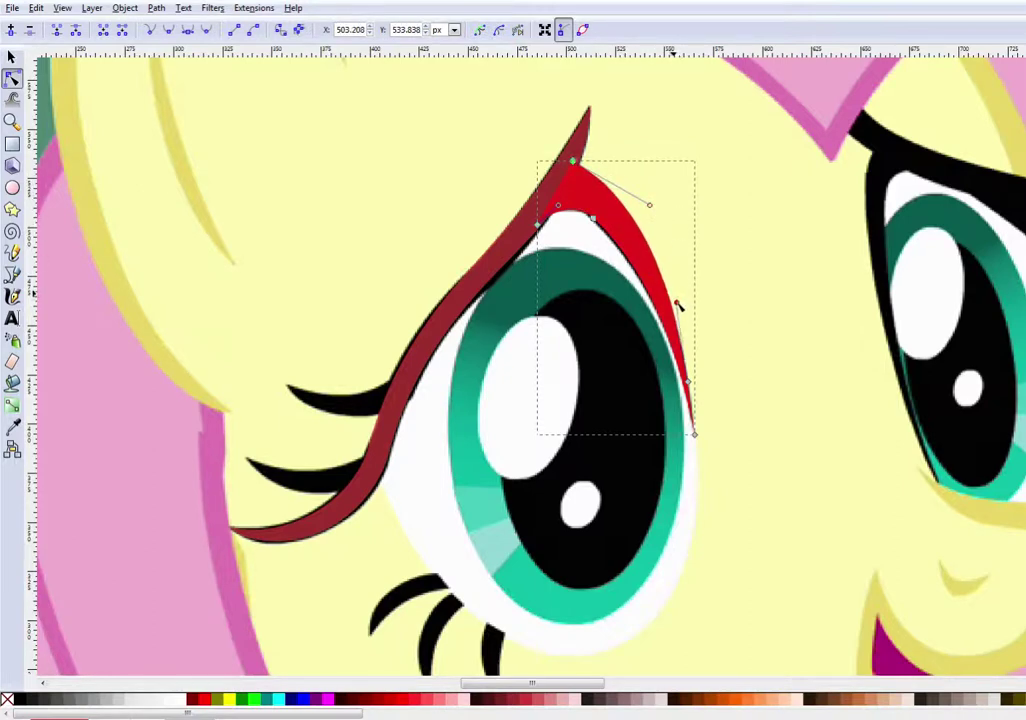
{"action": "left_click", "coordinate": [746, 302]}
{"action": "scroll", "coordinate": [766, 342], "scroll_direction": "down", "scroll_amount": 2}
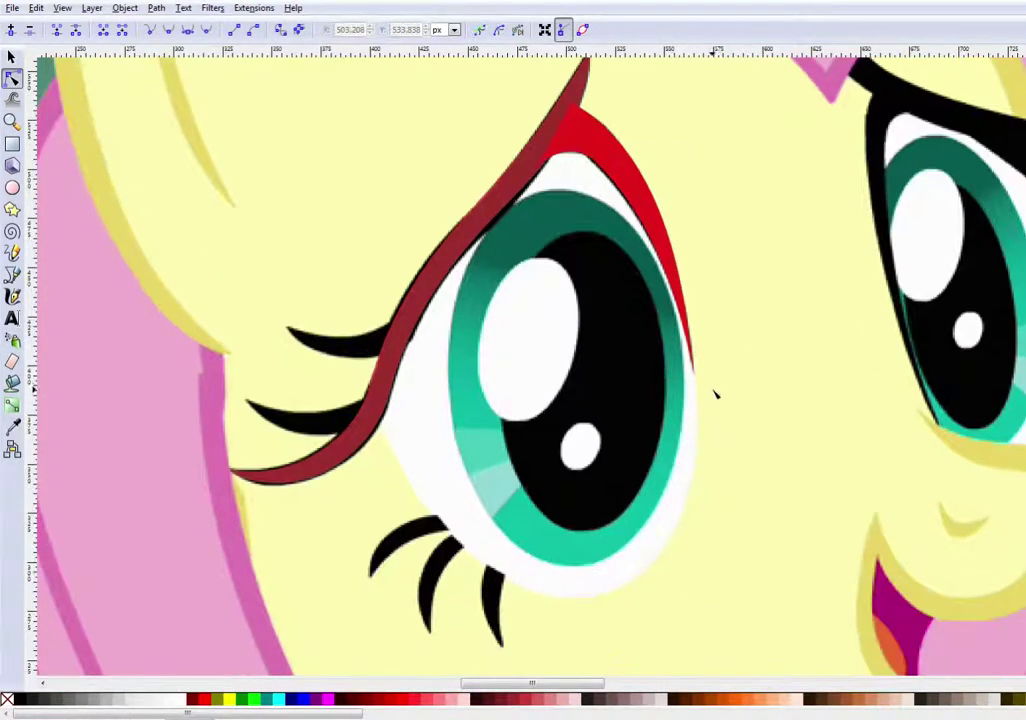
Draw a thick red line along the lower-left eyelash and bend it downward.
{"action": "left_click", "coordinate": [12, 273]}
{"action": "left_click", "coordinate": [372, 411]}
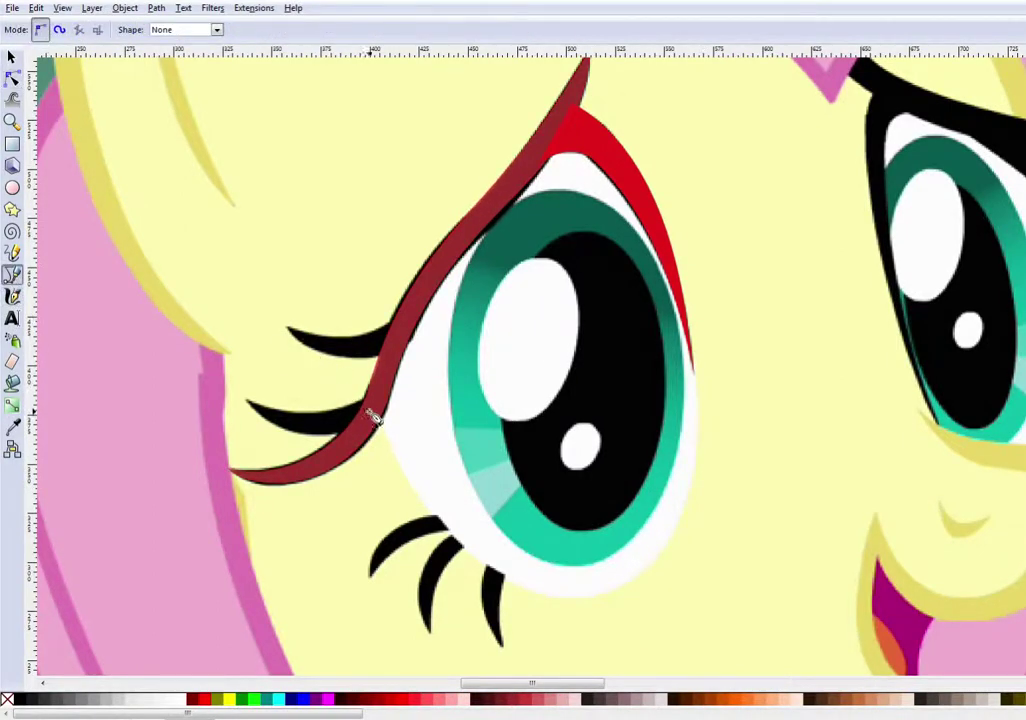
{"action": "double_click", "coordinate": [247, 401]}
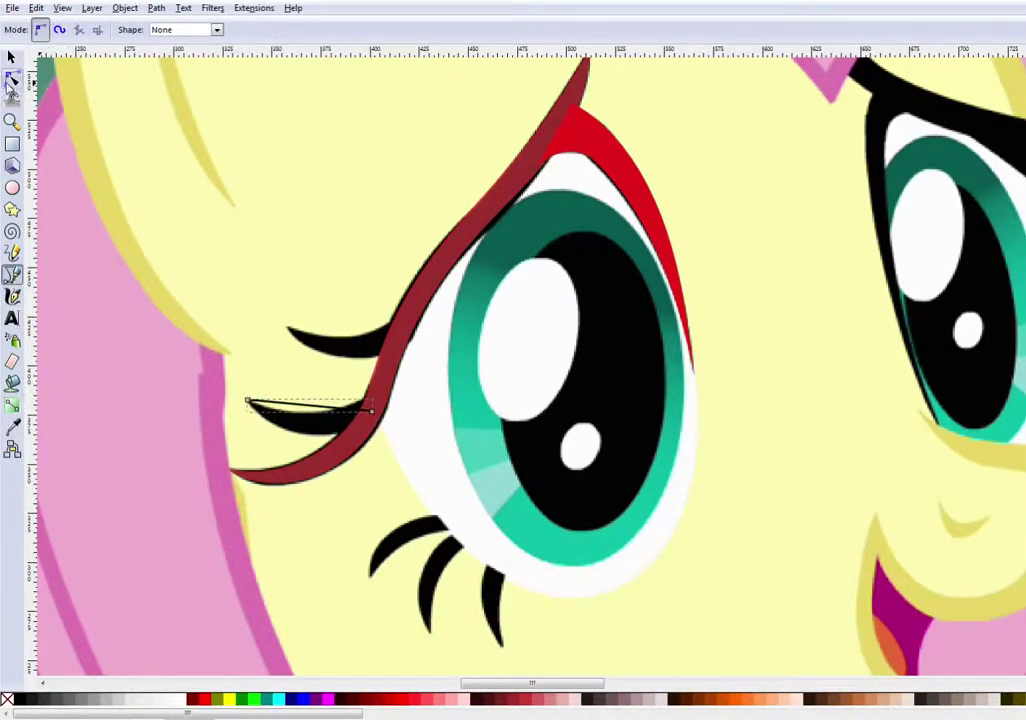
{"action": "left_click", "coordinate": [14, 79]}
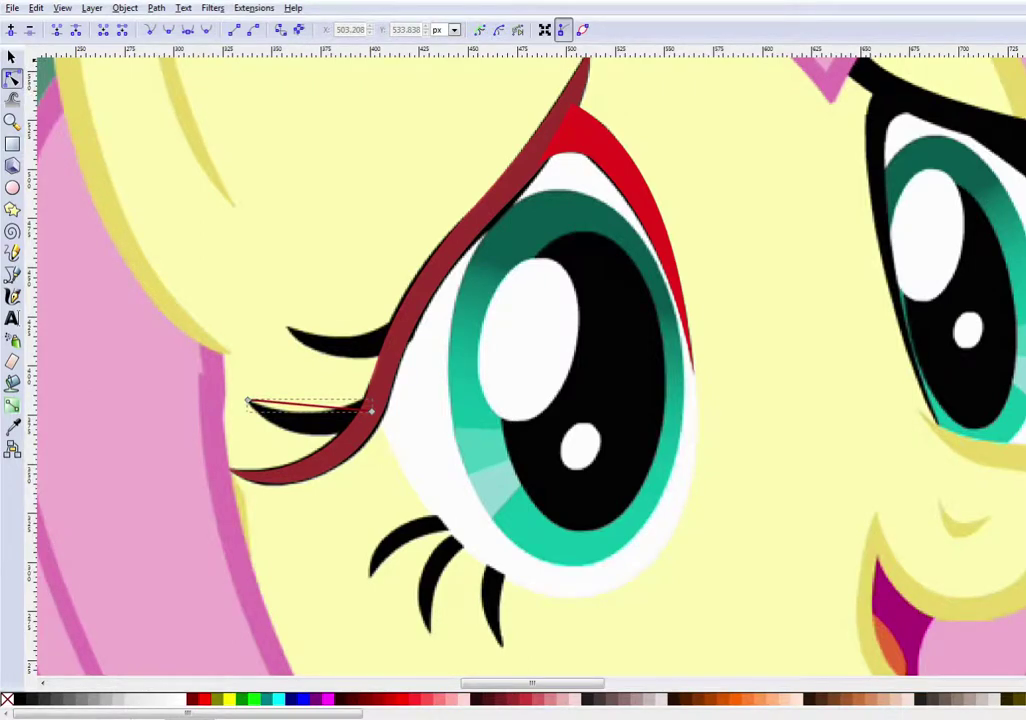
{"action": "left_click", "coordinate": [193, 698]}
{"action": "mouse_move", "coordinate": [305, 407]}
{"action": "left_mouse_down"}
{"action": "mouse_move", "coordinate": [339, 431]}
{"action": "mouse_move", "coordinate": [302, 428]}
{"action": "left_mouse_up"}
Convert the eyelash to a filled outline with a pointed left tip and wider lid end.
{"action": "key", "text": "ctrl+alt+c"}
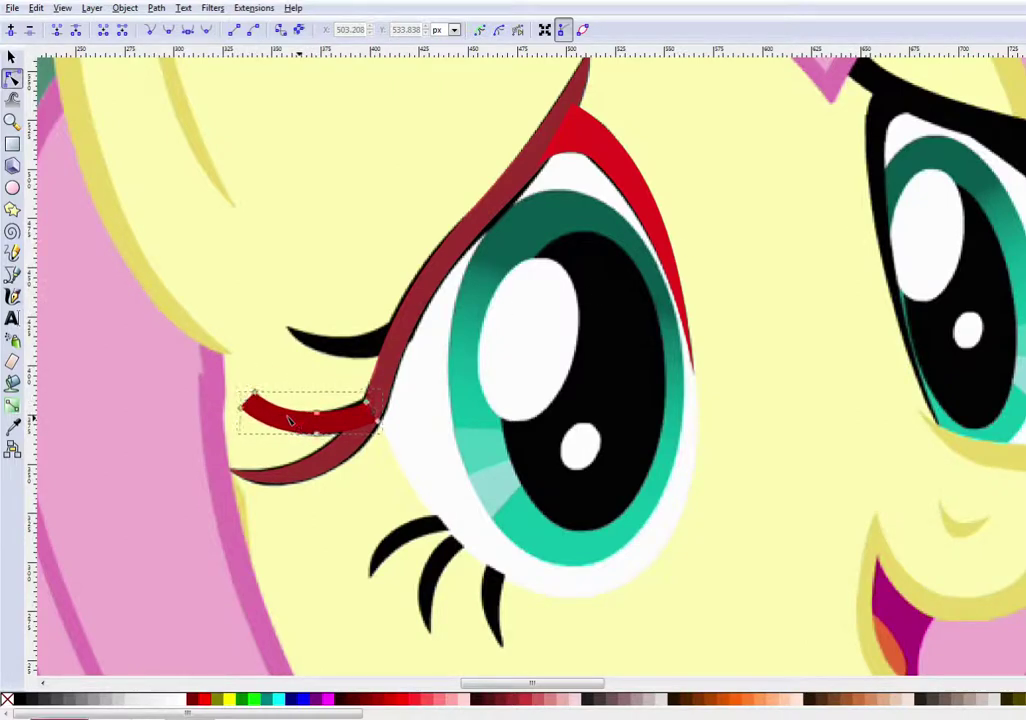
{"action": "left_click_drag", "start_coordinate": [255, 395], "coordinate": [242, 396]}
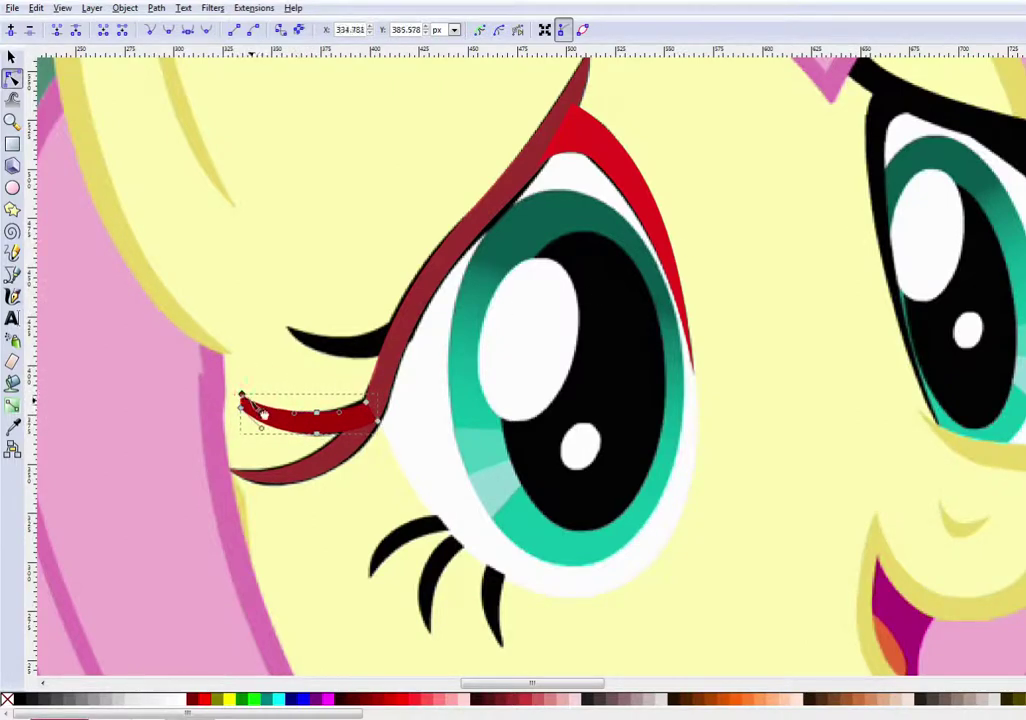
{"action": "left_click", "coordinate": [252, 410]}
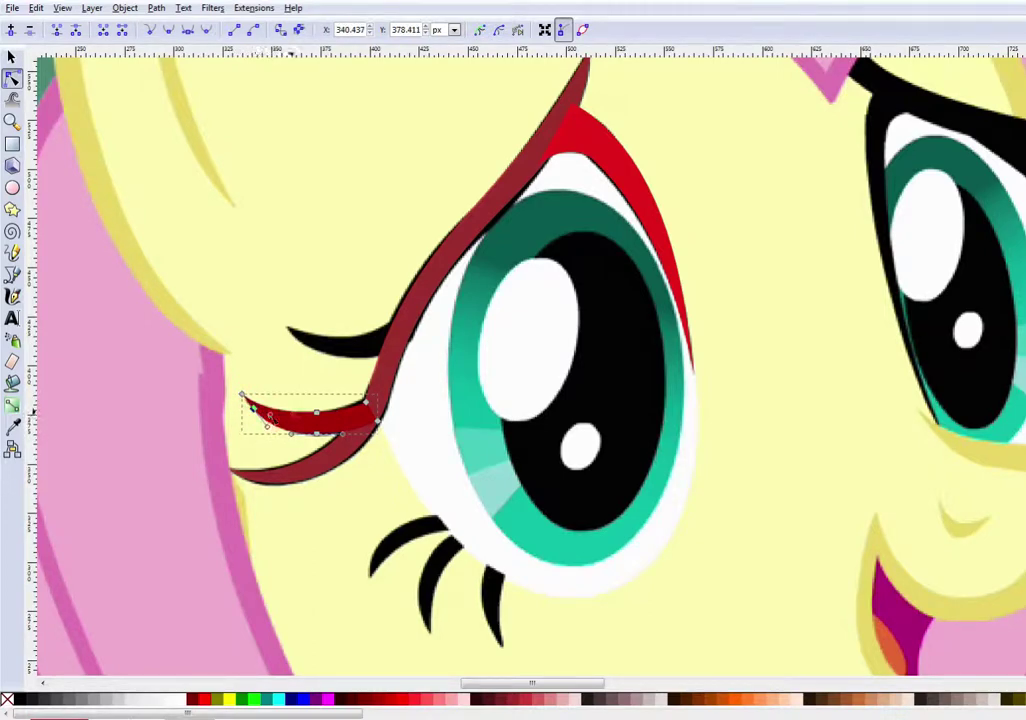
{"action": "left_click_drag", "start_coordinate": [370, 404], "coordinate": [372, 389]}
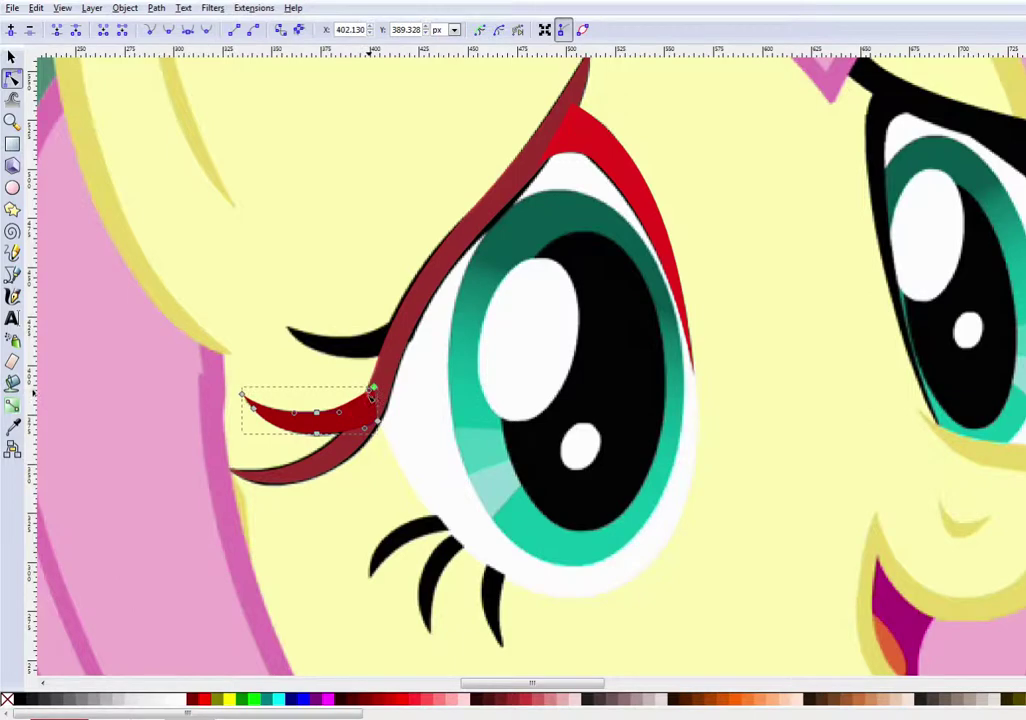
Duplicate the red eyelash and fit a slightly shorter, thinner copy over the upper left lash.
{"action": "left_click", "coordinate": [12, 57]}
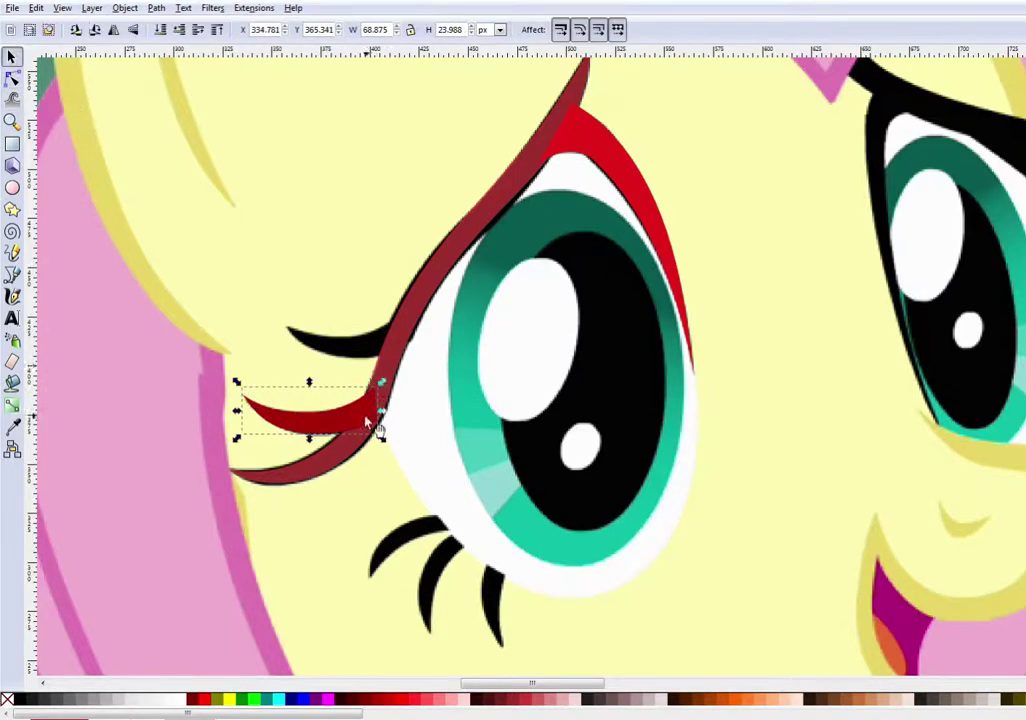
{"action": "key", "text": "ctrl+d"}
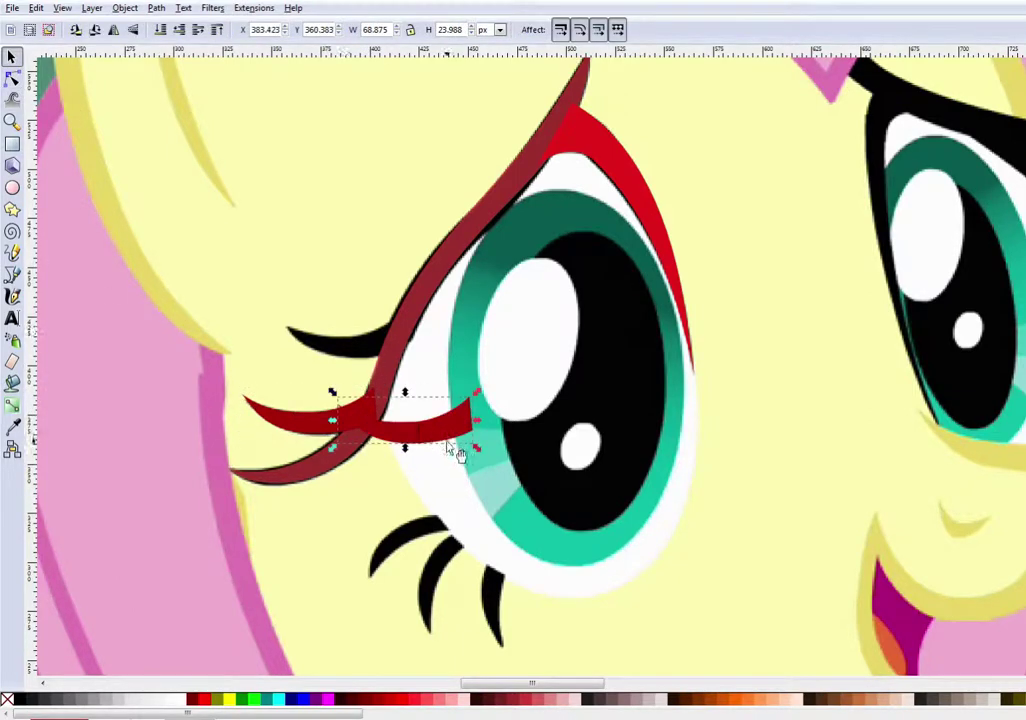
{"action": "left_click_drag", "start_coordinate": [373, 421], "coordinate": [403, 343]}
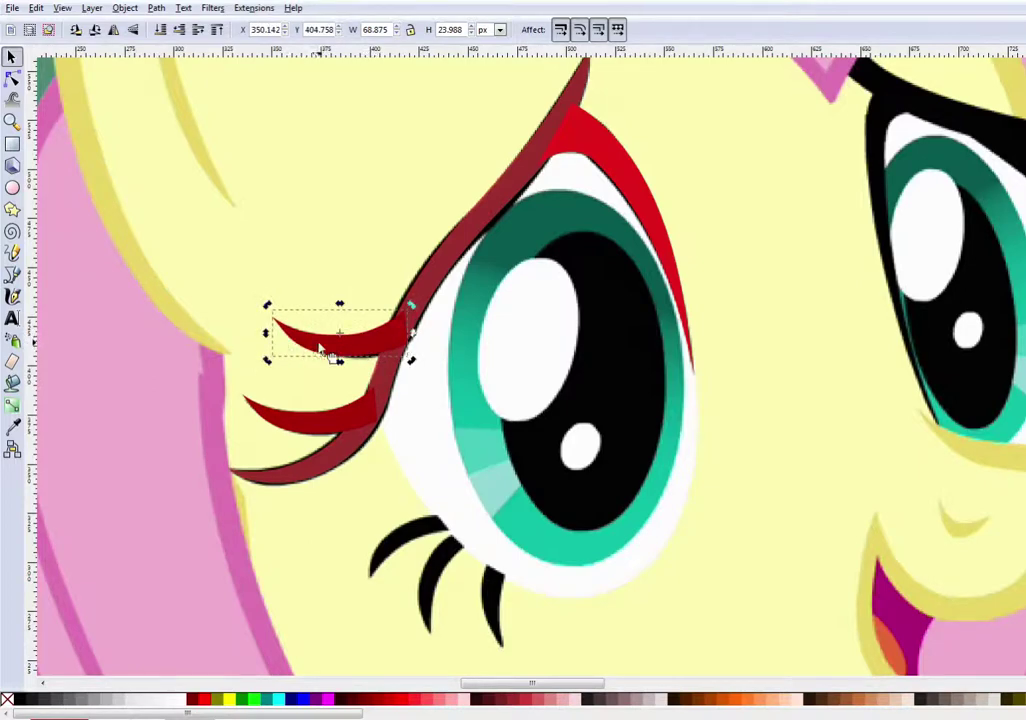
{"action": "left_click_drag", "start_coordinate": [267, 334], "coordinate": [281, 336]}
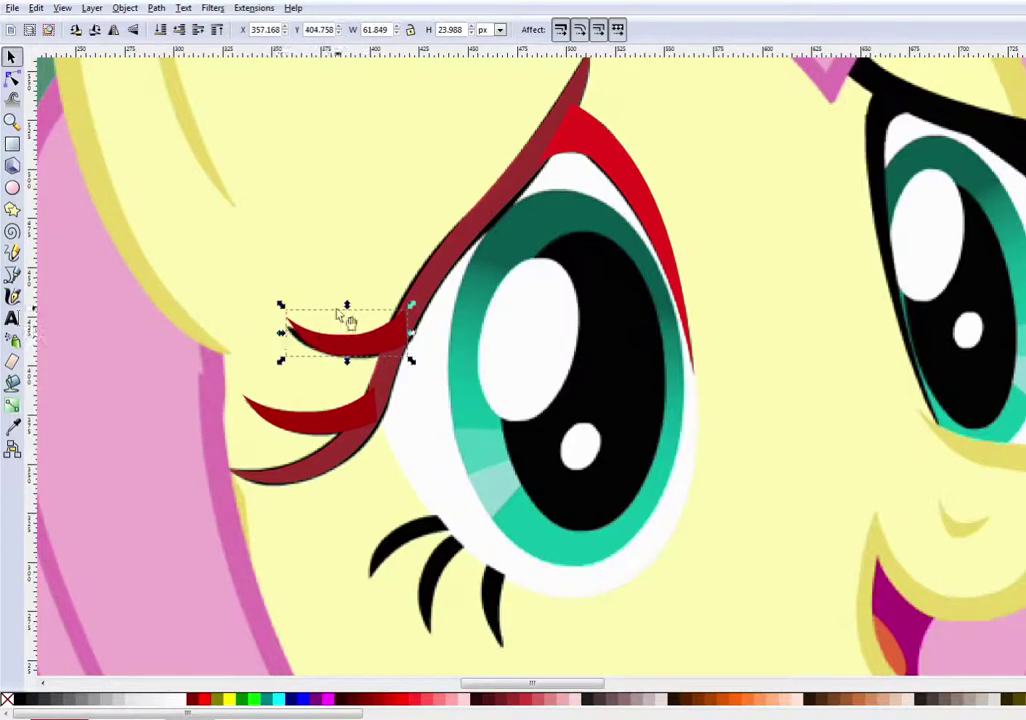
{"action": "left_click_drag", "start_coordinate": [347, 304], "coordinate": [347, 312]}
{"action": "left_click_drag", "start_coordinate": [412, 340], "coordinate": [400, 339]}
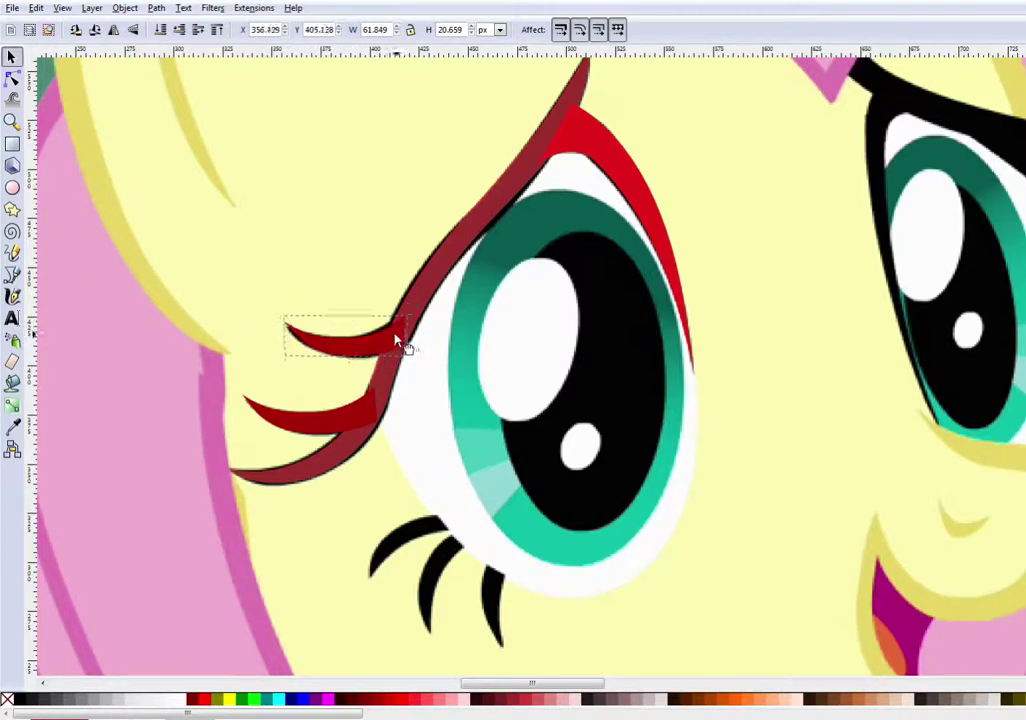
{"action": "scroll", "coordinate": [687, 572], "scroll_direction": "down", "scroll_amount": 3}
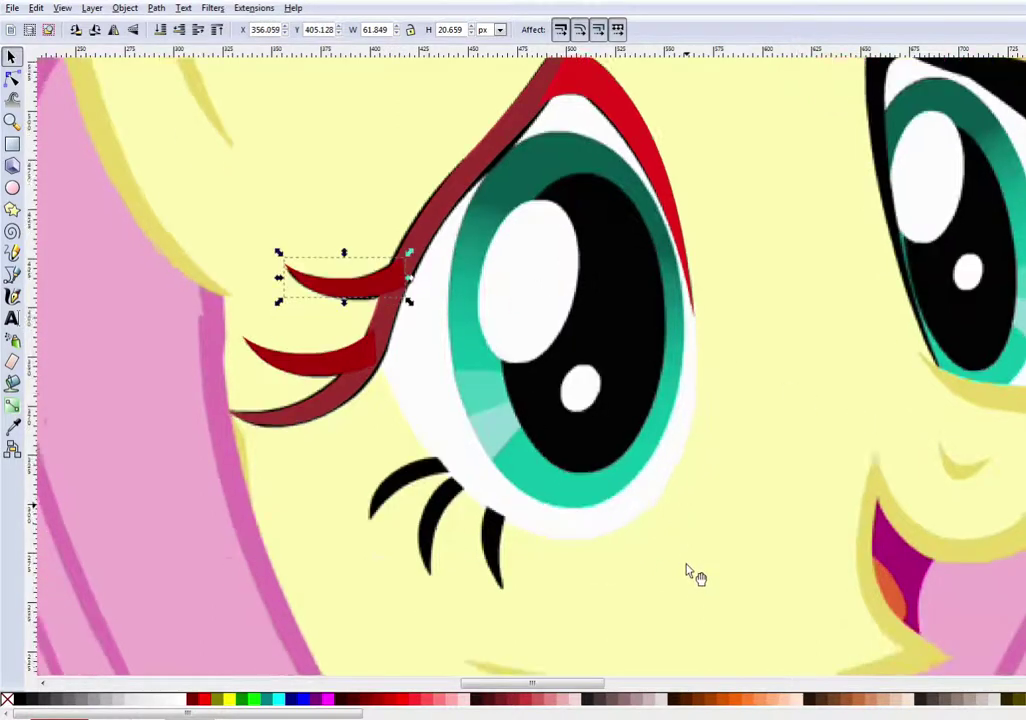
{"action": "left_click", "coordinate": [12, 274]}
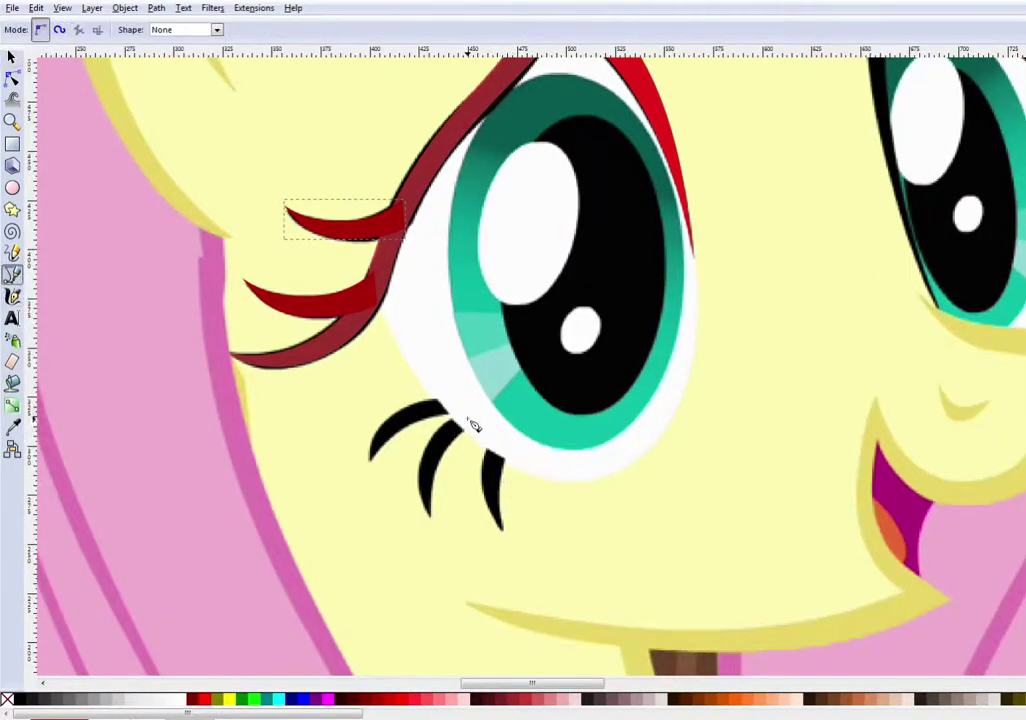
Trace the middle lower lash with a curved line, paste the dark red lash style, and taper its tip.
{"action": "left_click", "coordinate": [465, 420]}
{"action": "double_click", "coordinate": [430, 515]}
{"action": "left_click", "coordinate": [11, 78]}
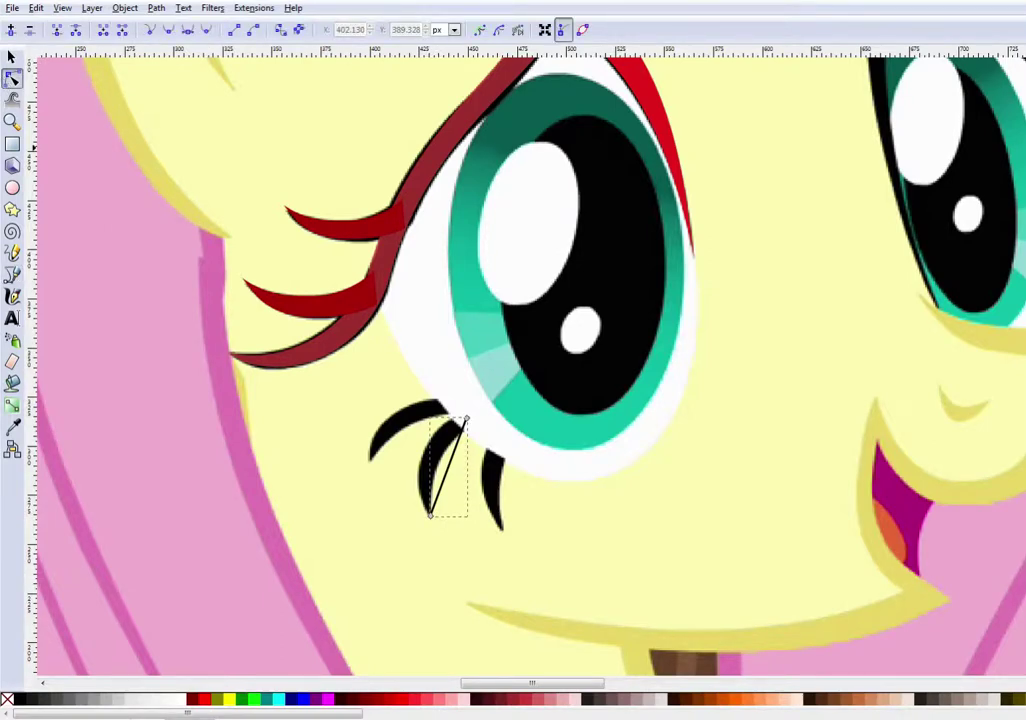
{"action": "left_click_drag", "start_coordinate": [447, 467], "coordinate": [437, 465]}
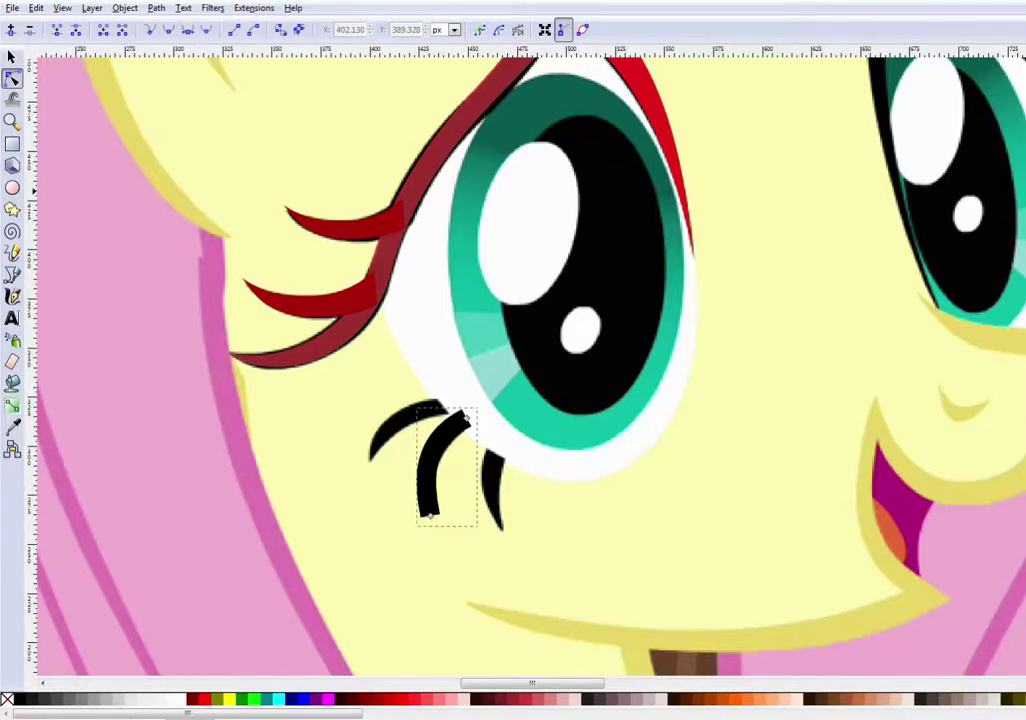
{"action": "key", "text": "ctrl+shift+v"}
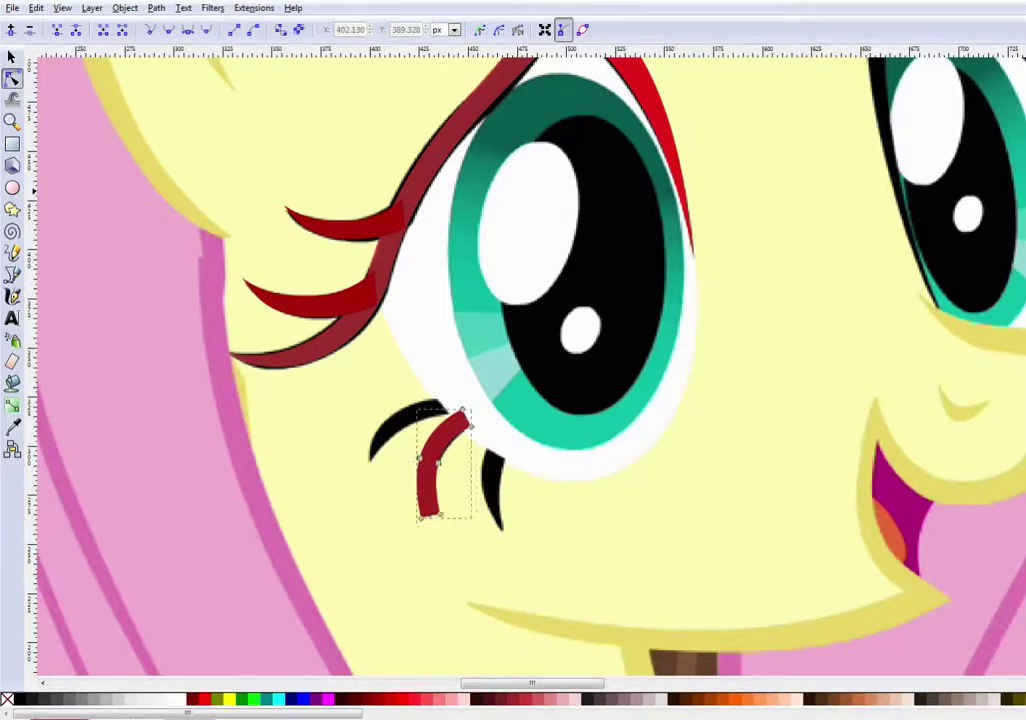
{"action": "left_click", "coordinate": [433, 518]}
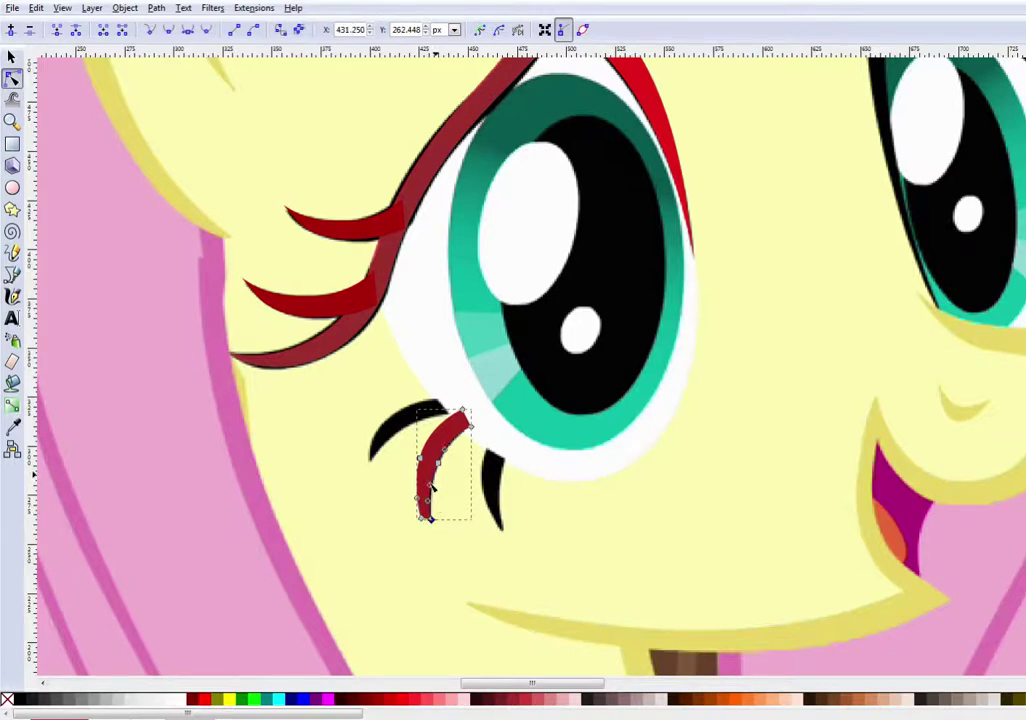
{"action": "left_click_drag", "start_coordinate": [470, 428], "coordinate": [476, 432]}
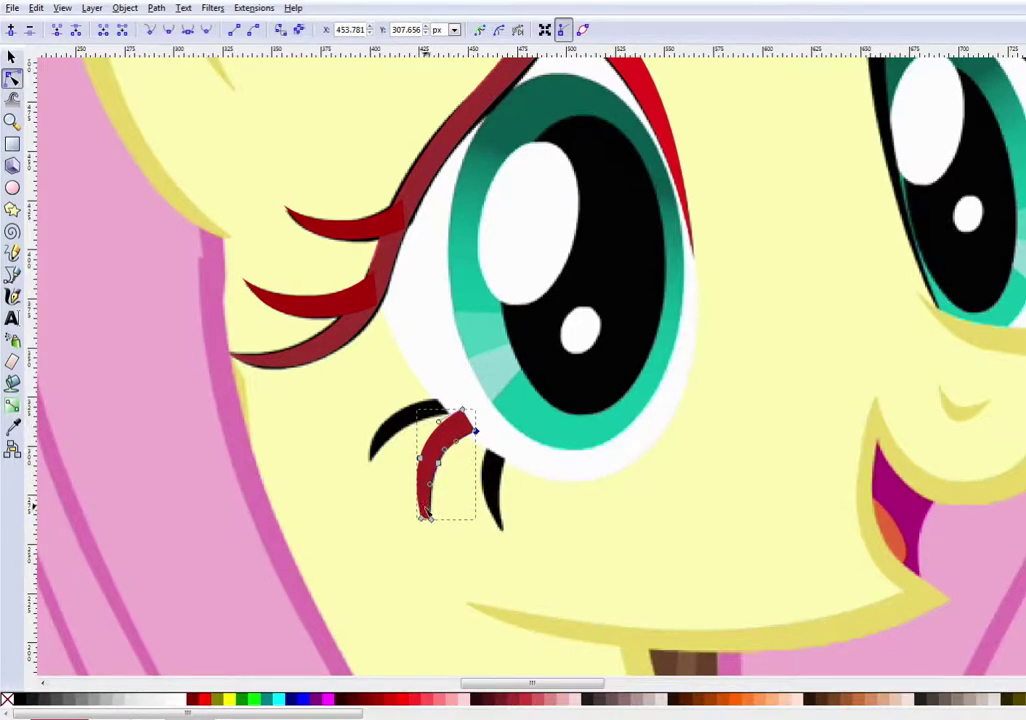
{"action": "left_click_drag", "start_coordinate": [424, 520], "coordinate": [423, 497]}
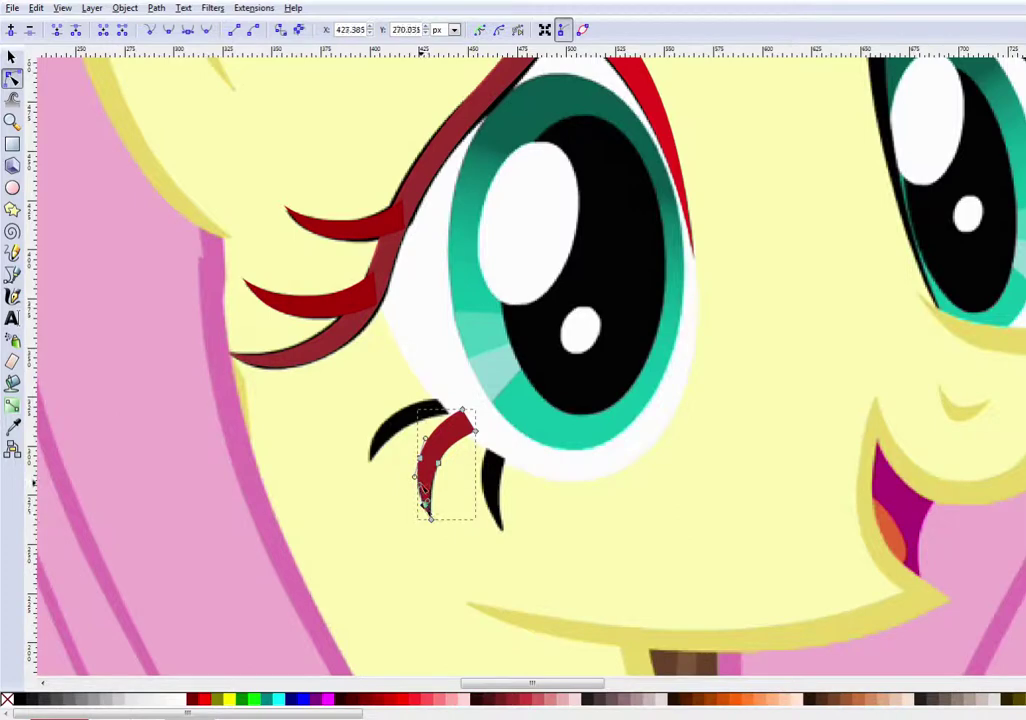
{"action": "key", "text": "Escape"}
{"action": "left_click", "coordinate": [12, 120]}
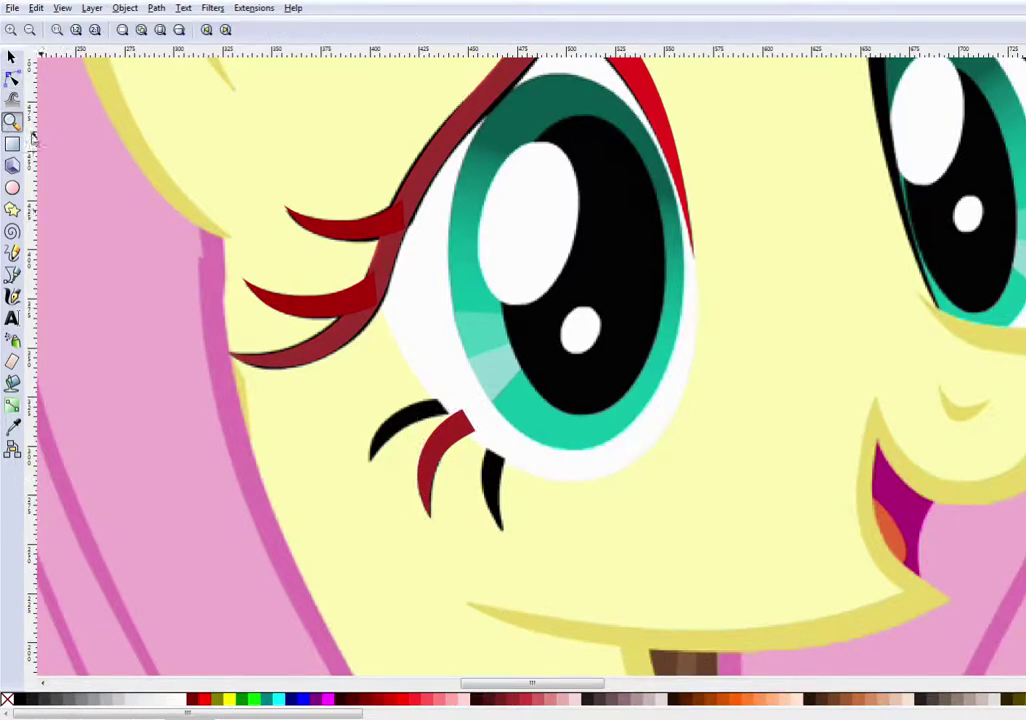
Zoom in and refine the middle red lash's inner curve, comparing it against the black lash beneath.
{"action": "left_click_drag", "start_coordinate": [403, 352], "coordinate": [536, 524]}
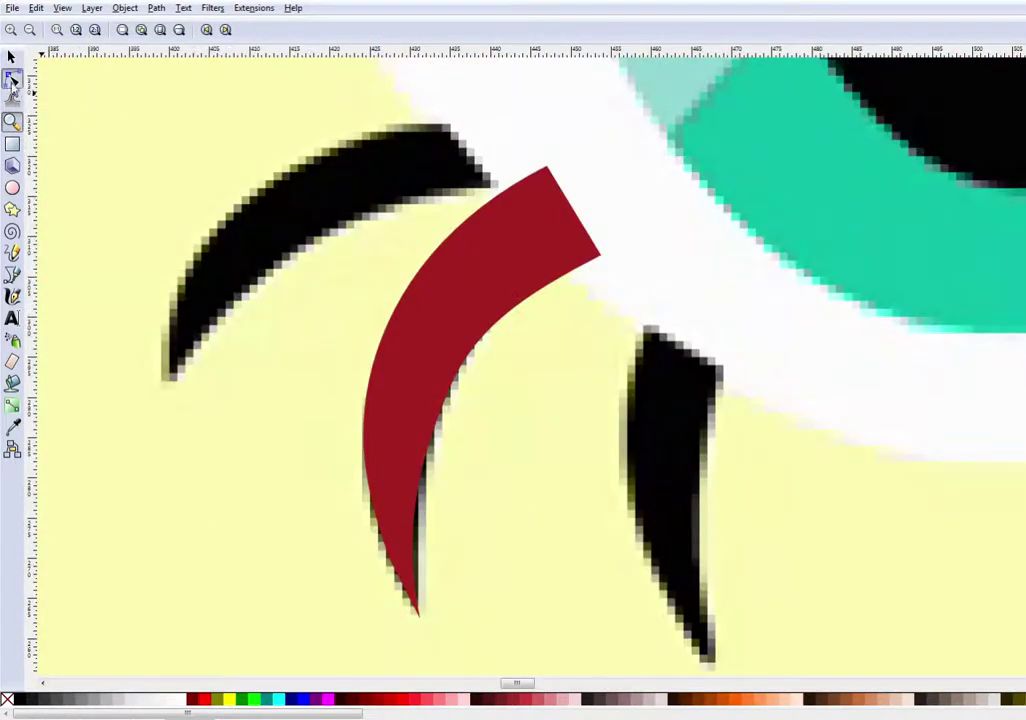
{"action": "left_click", "coordinate": [12, 77]}
{"action": "left_click", "coordinate": [398, 357]}
{"action": "left_click", "coordinate": [449, 387]}
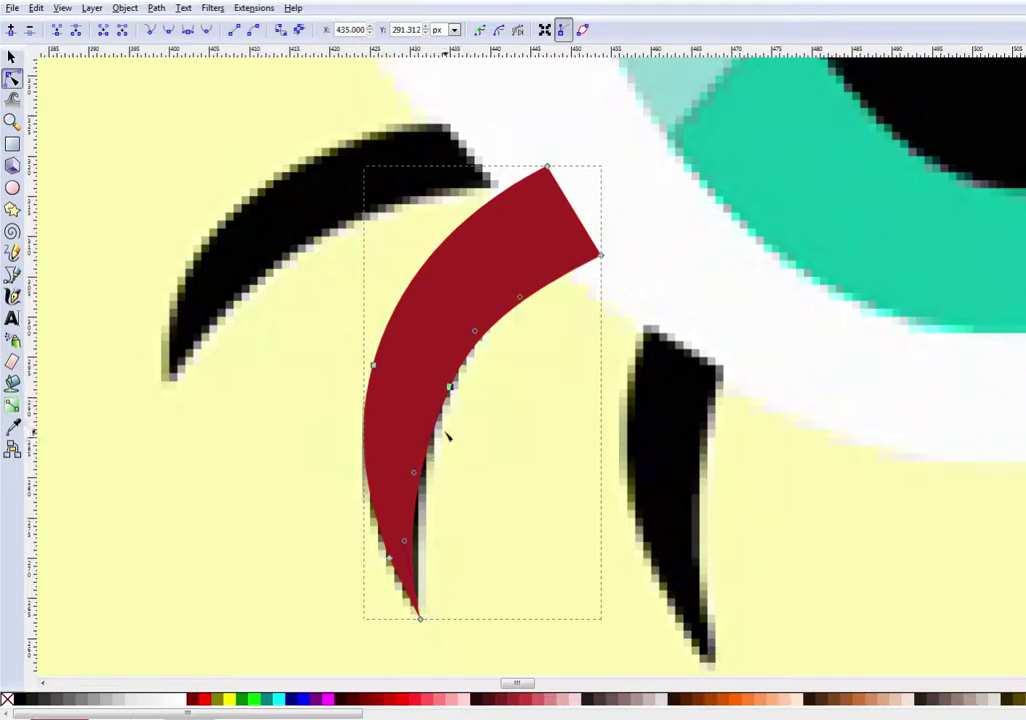
{"action": "left_click_drag", "start_coordinate": [415, 473], "coordinate": [418, 459]}
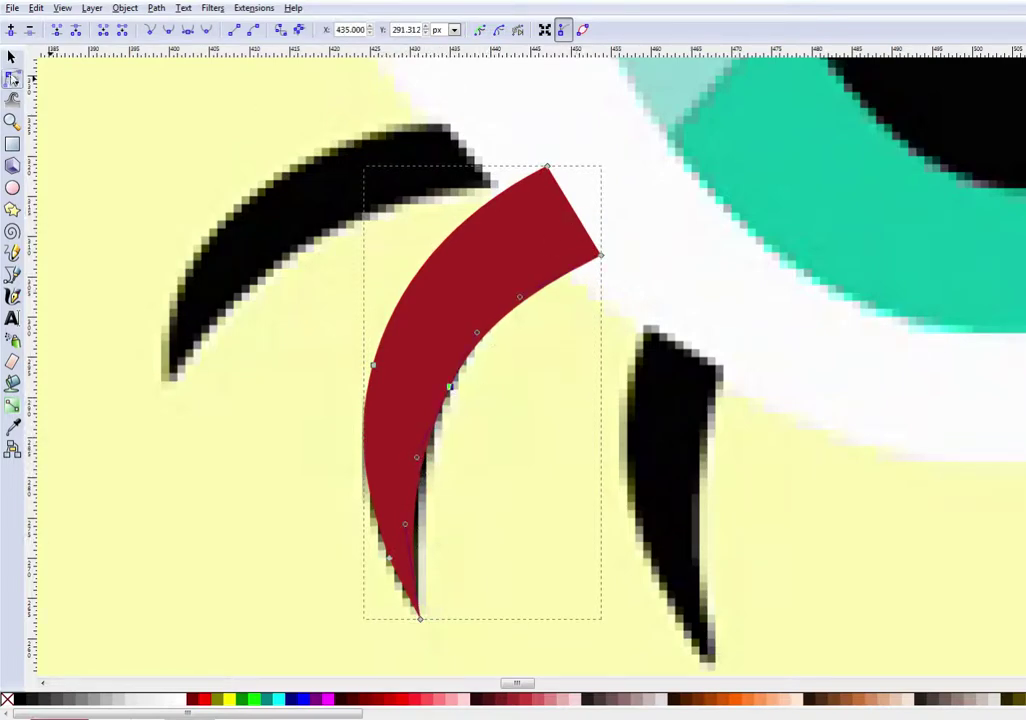
{"action": "key", "text": "s"}
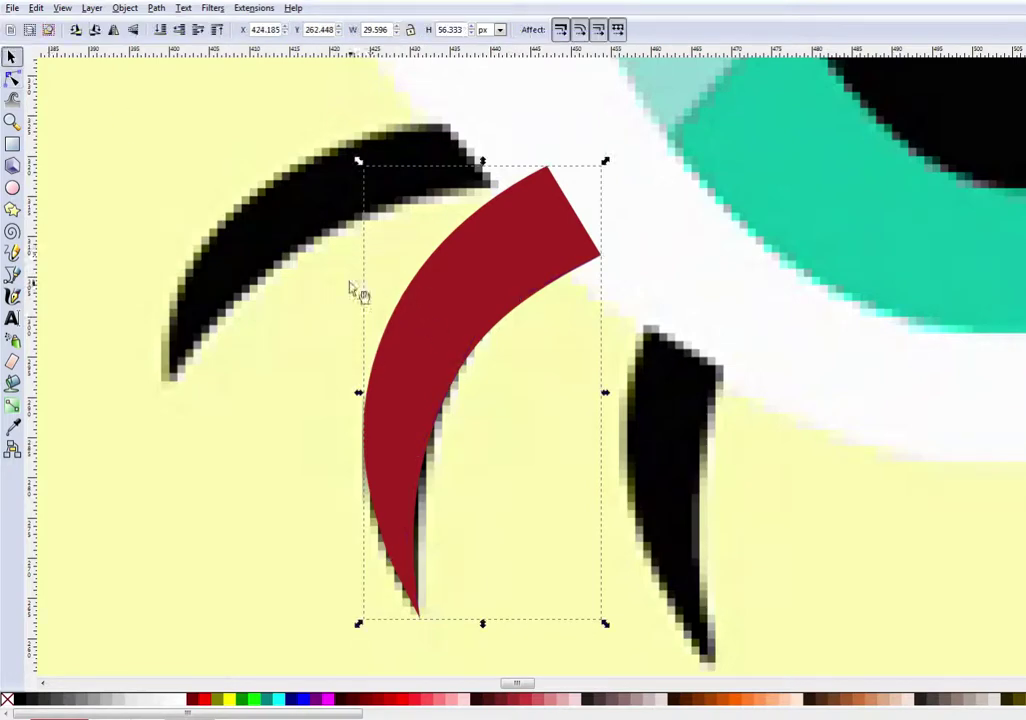
{"action": "key", "text": "Delete"}
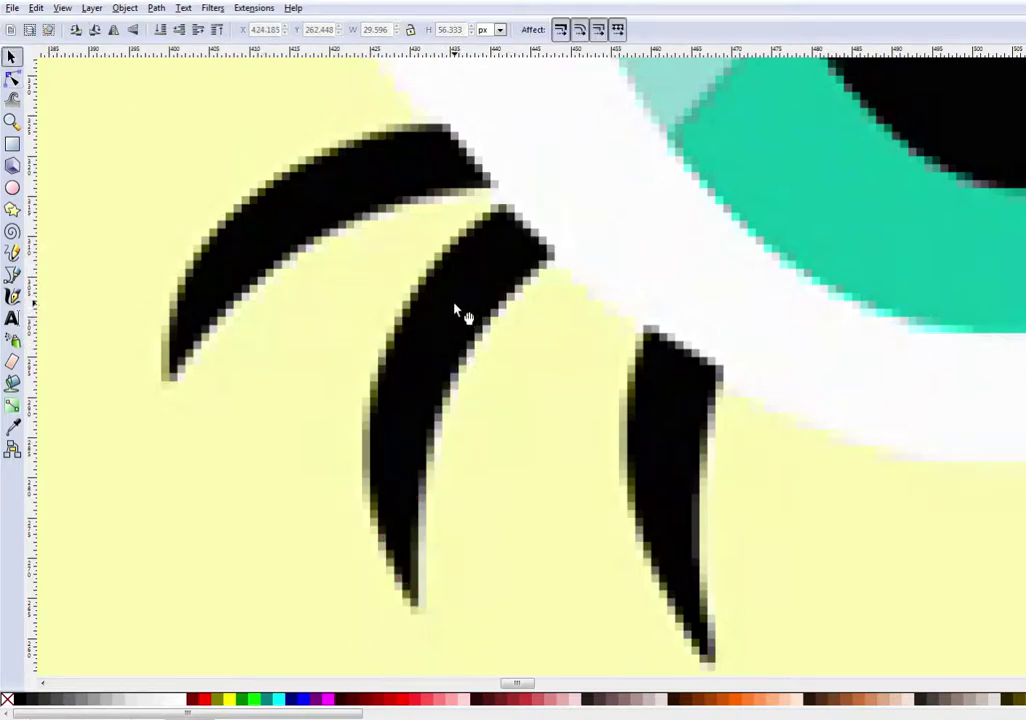
{"action": "key", "text": "ctrl+z"}
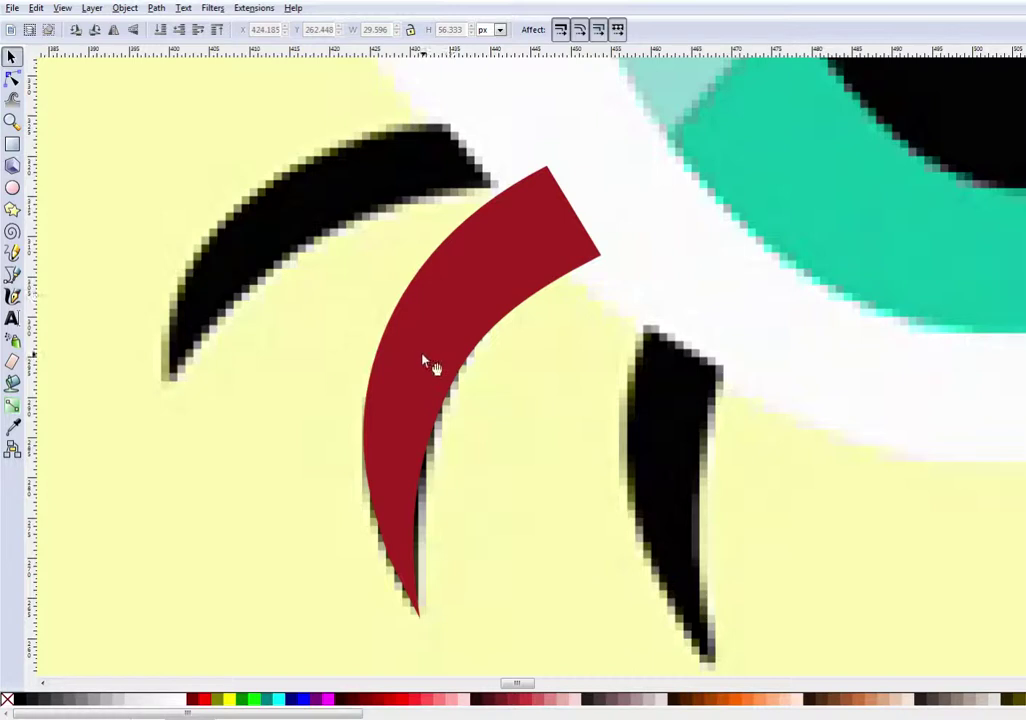
{"action": "left_click", "coordinate": [425, 362]}
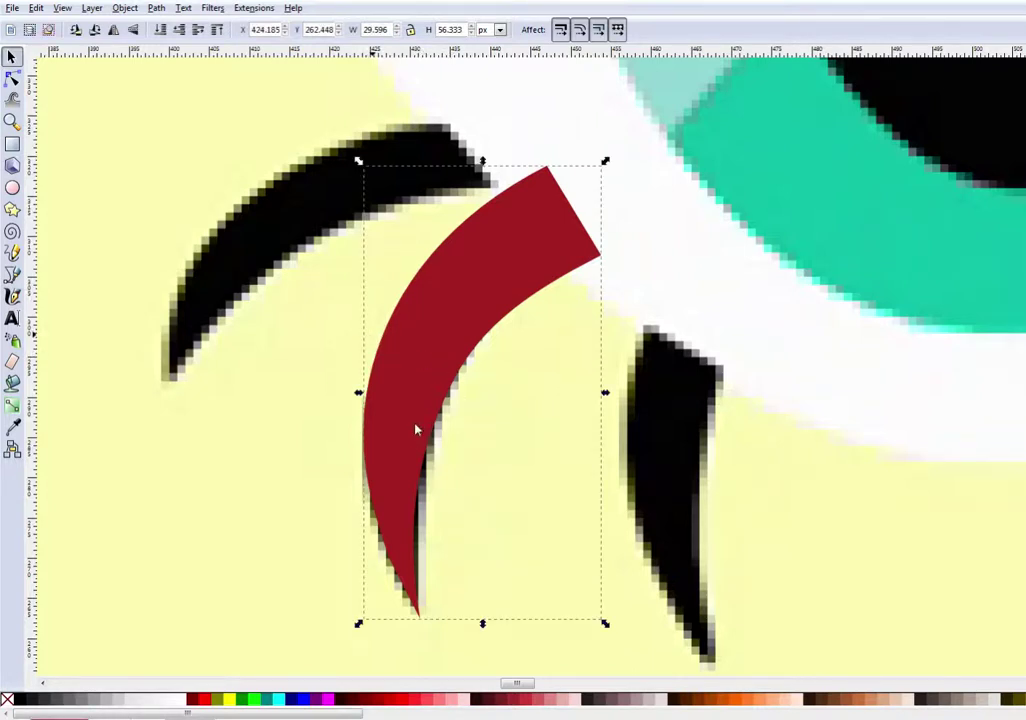
Place resized and rotated copies of the red lash over the left and right lower lashes.
{"action": "key", "text": "ctrl+d"}
{"action": "mouse_move", "coordinate": [545, 204]}
{"action": "left_mouse_down"}
{"action": "mouse_move", "coordinate": [605, 298]}
{"action": "mouse_move", "coordinate": [421, 176]}
{"action": "left_mouse_up"}
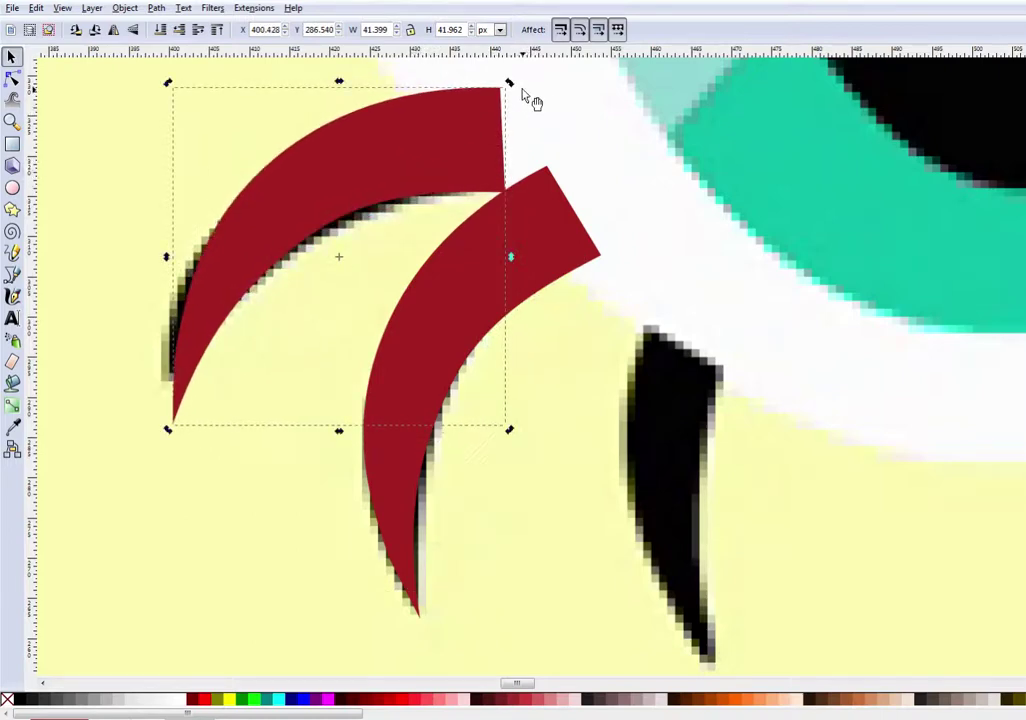
{"action": "left_click_drag", "start_coordinate": [511, 84], "coordinate": [530, 97]}
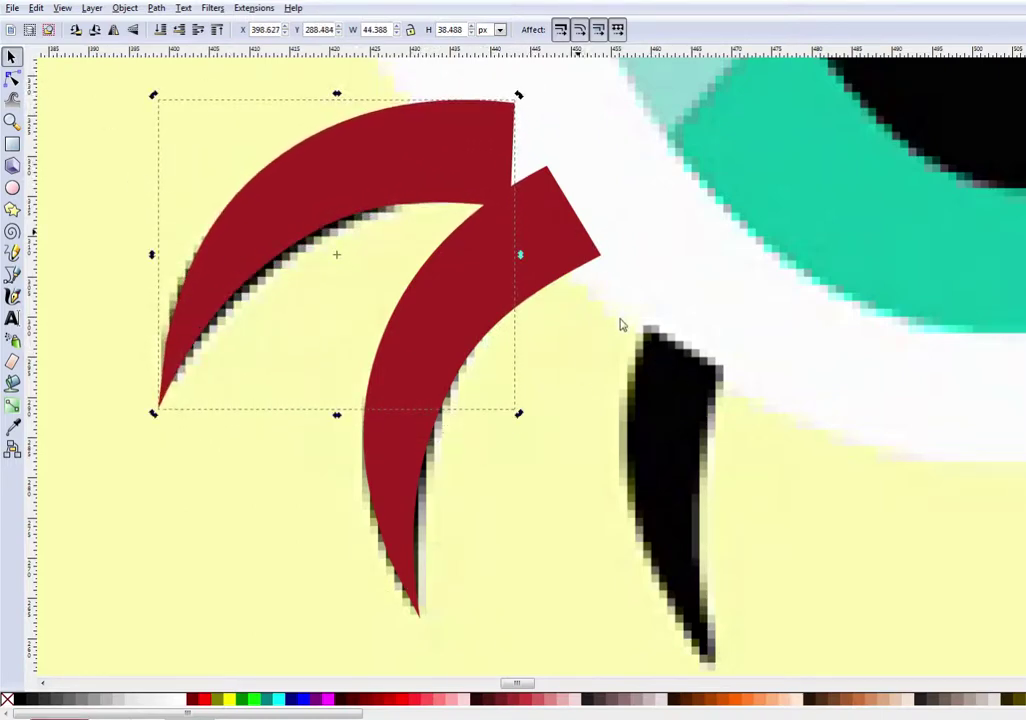
{"action": "mouse_move", "coordinate": [466, 335]}
{"action": "left_mouse_down"}
{"action": "mouse_move", "coordinate": [614, 298]}
{"action": "mouse_move", "coordinate": [745, 378]}
{"action": "left_mouse_up"}
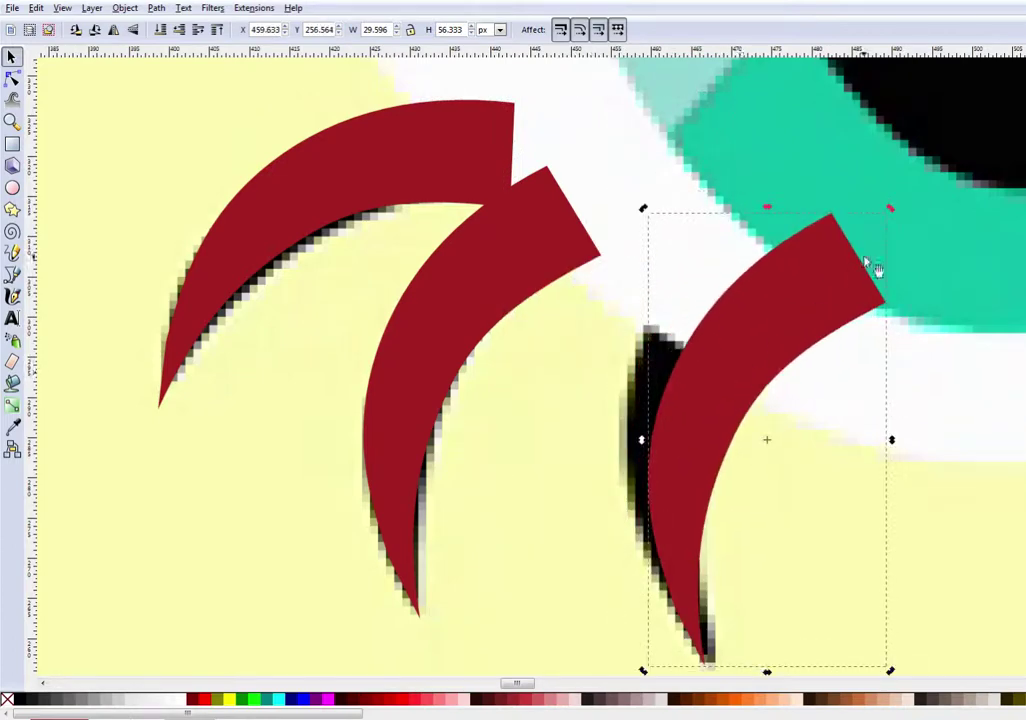
{"action": "left_click_drag", "start_coordinate": [890, 209], "coordinate": [854, 195]}
{"action": "mouse_move", "coordinate": [740, 316]}
{"action": "left_mouse_down"}
{"action": "mouse_move", "coordinate": [705, 305]}
{"action": "mouse_move", "coordinate": [714, 309]}
{"action": "left_mouse_up"}
{"action": "left_click", "coordinate": [346, 311]}
Zoom out, then zoom back in on the traced eye.
{"action": "left_click", "coordinate": [12, 120]}
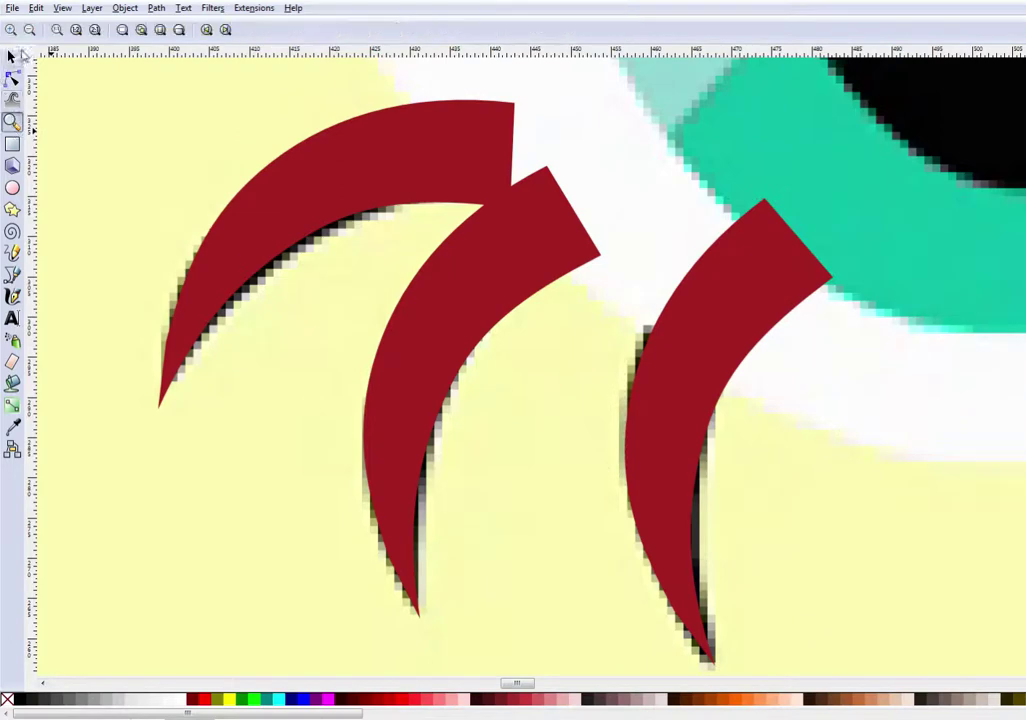
{"action": "scroll", "coordinate": [690, 372], "scroll_direction": "down", "scroll_amount": 2}
{"action": "scroll", "coordinate": [690, 372], "scroll_direction": "down", "scroll_amount": 2}
{"action": "scroll", "coordinate": [690, 372], "scroll_direction": "down", "scroll_amount": 2}
{"action": "scroll", "coordinate": [690, 372], "scroll_direction": "down", "scroll_amount": 1}
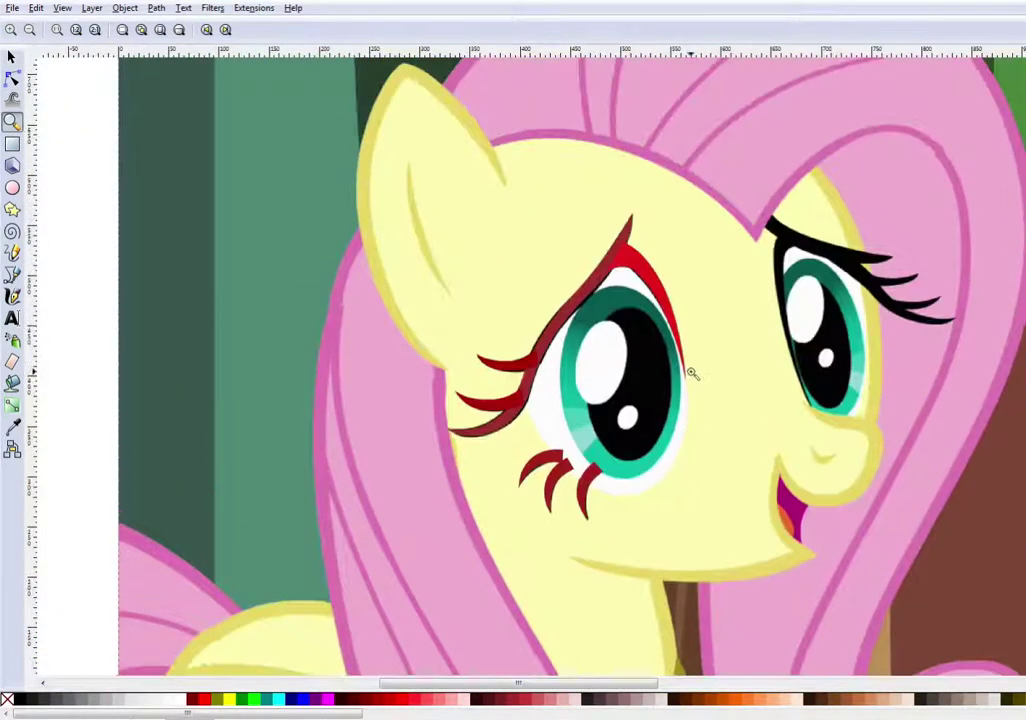
{"action": "mouse_move", "coordinate": [476, 245]}
{"action": "left_mouse_down"}
{"action": "mouse_move", "coordinate": [788, 486]}
{"action": "mouse_move", "coordinate": [763, 509]}
{"action": "left_mouse_up"}
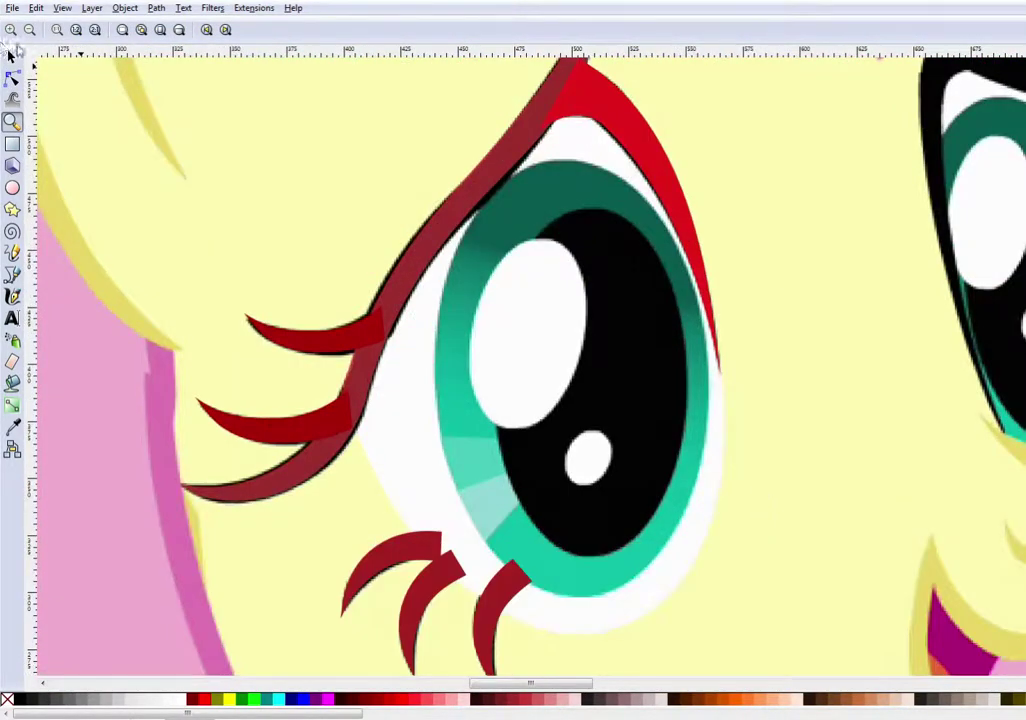
Trace a closed five-point path around the eye and hide its outline.
{"action": "left_click", "coordinate": [12, 276]}
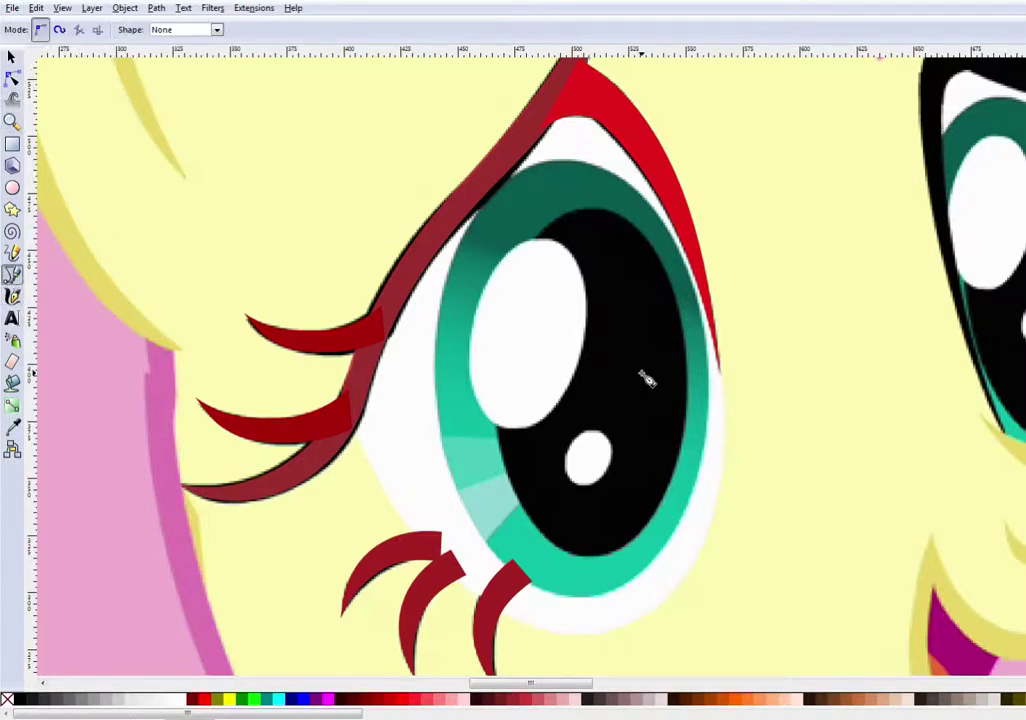
{"action": "left_click", "coordinate": [719, 370]}
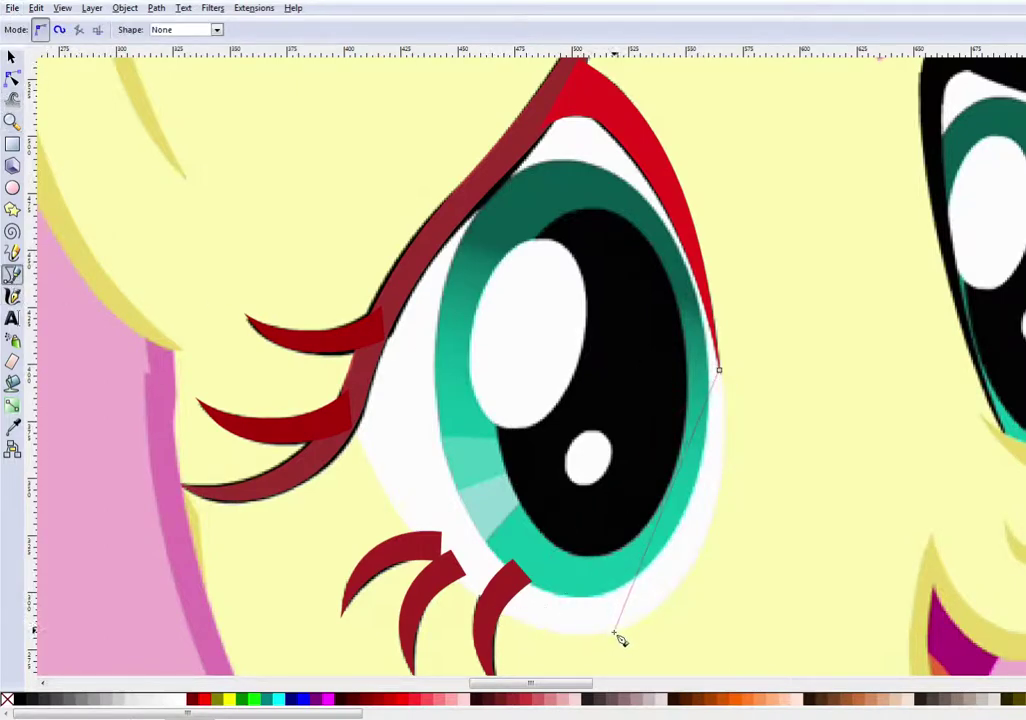
{"action": "left_click", "coordinate": [615, 633]}
{"action": "left_click", "coordinate": [352, 432]}
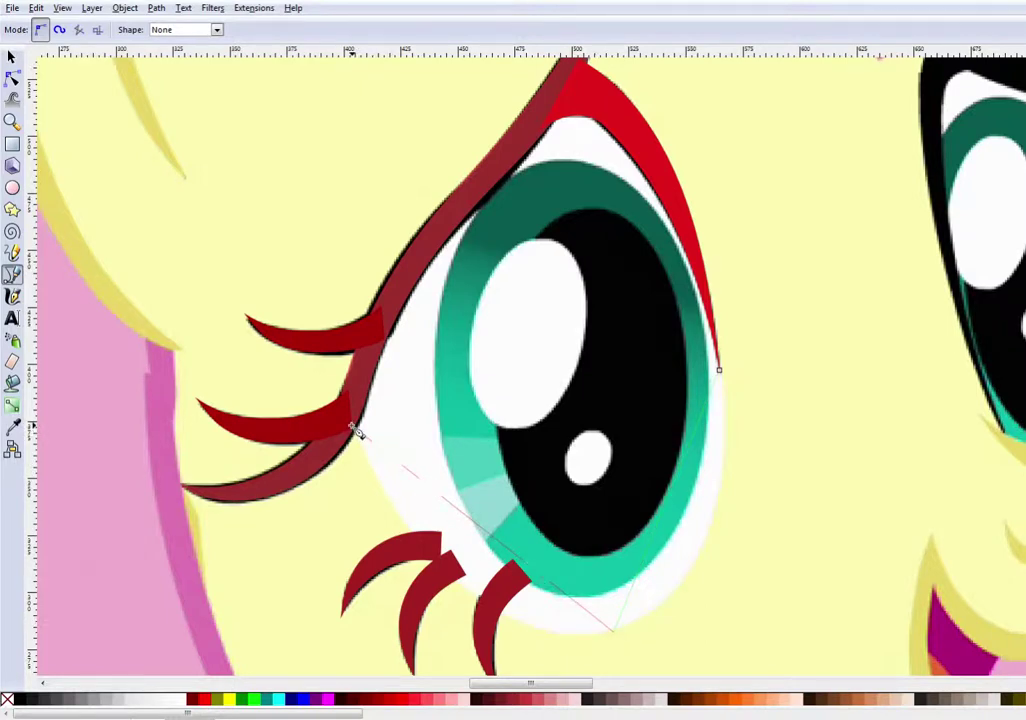
{"action": "left_click", "coordinate": [441, 230]}
{"action": "left_click", "coordinate": [571, 90]}
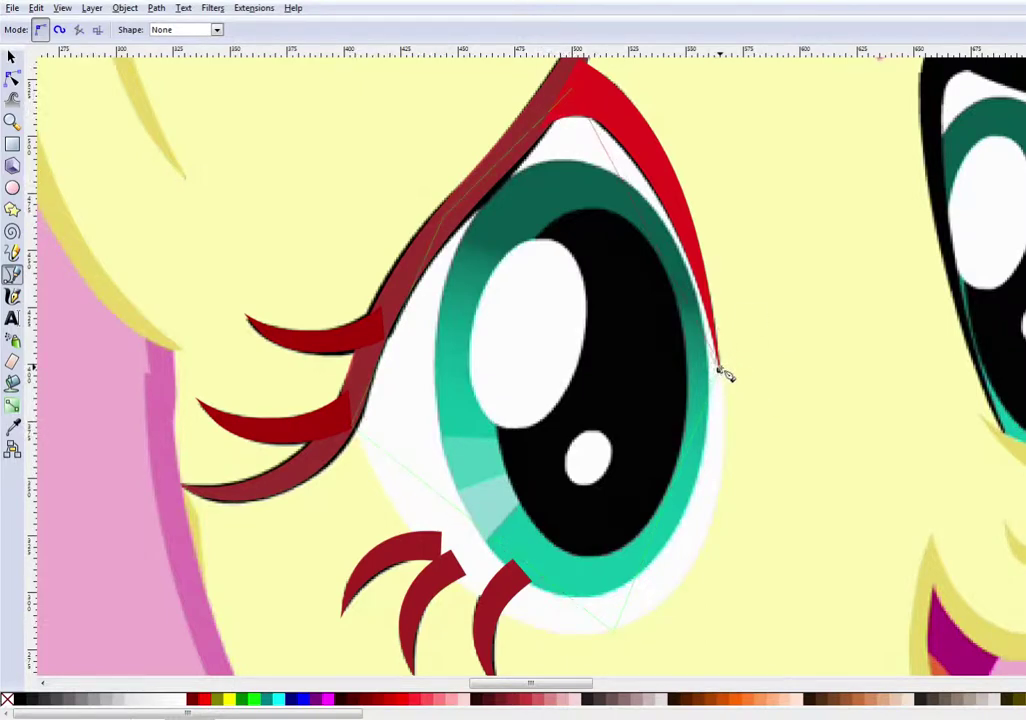
{"action": "left_click", "coordinate": [720, 369]}
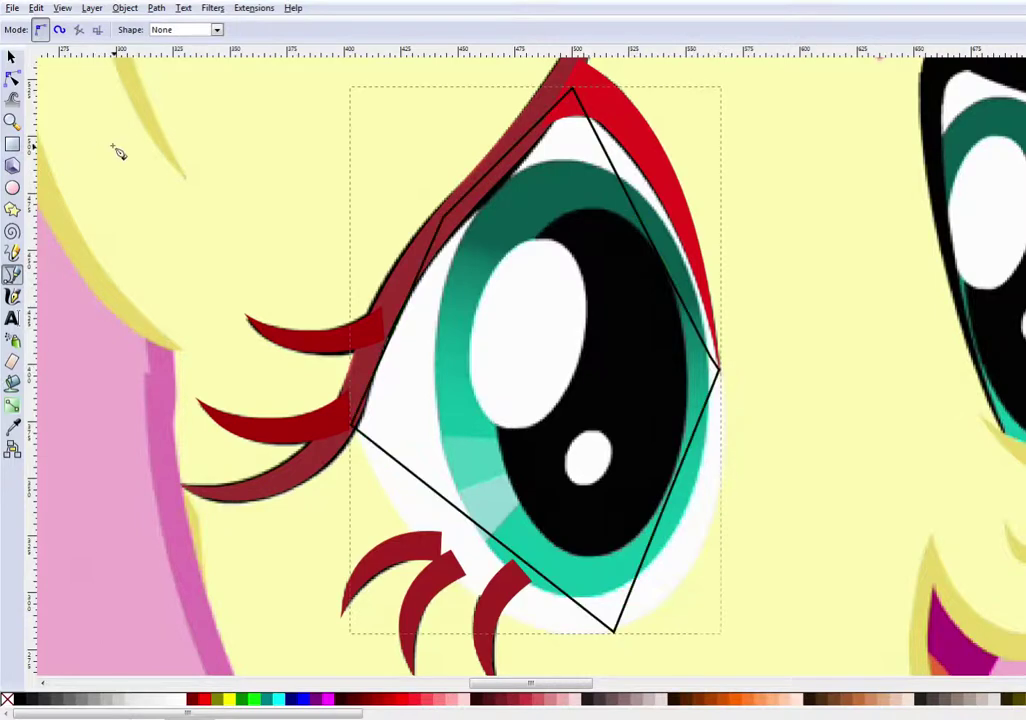
{"action": "left_click", "coordinate": [12, 78]}
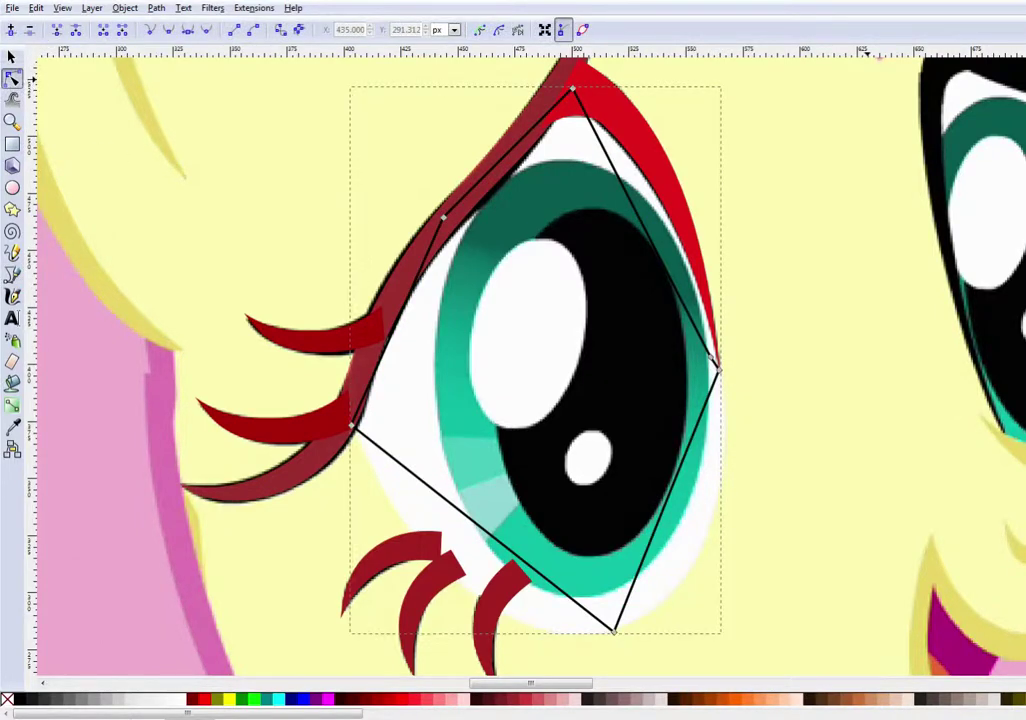
{"action": "key", "text": "End"}
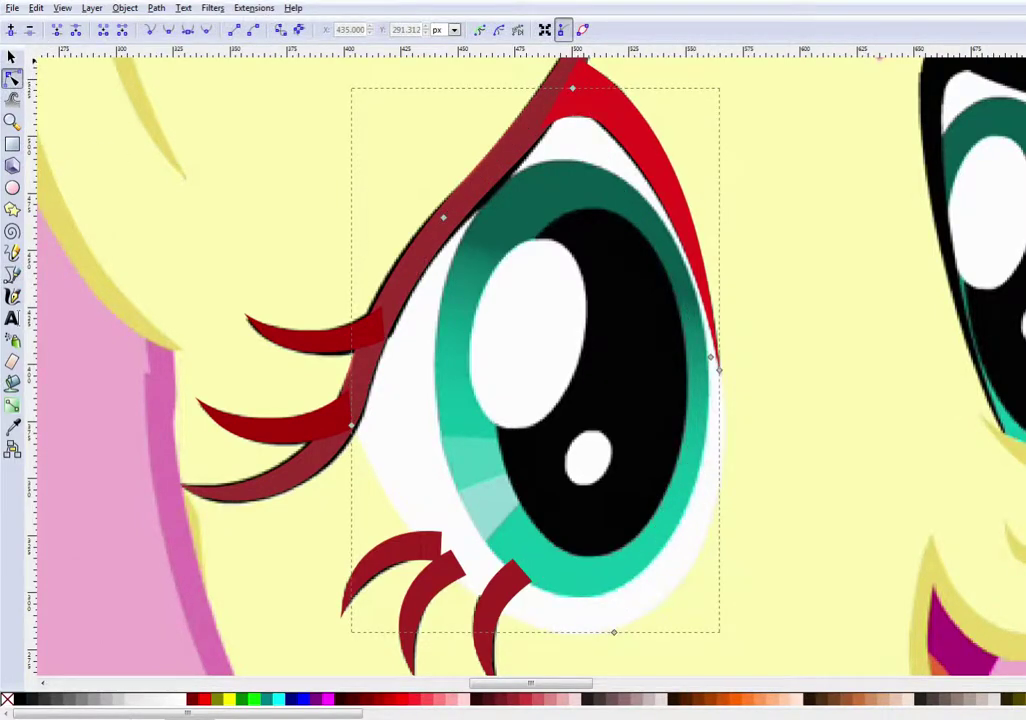
Curve the path's upper-right, right and lower edges to follow the eye outline.
{"action": "left_click_drag", "start_coordinate": [718, 362], "coordinate": [718, 370]}
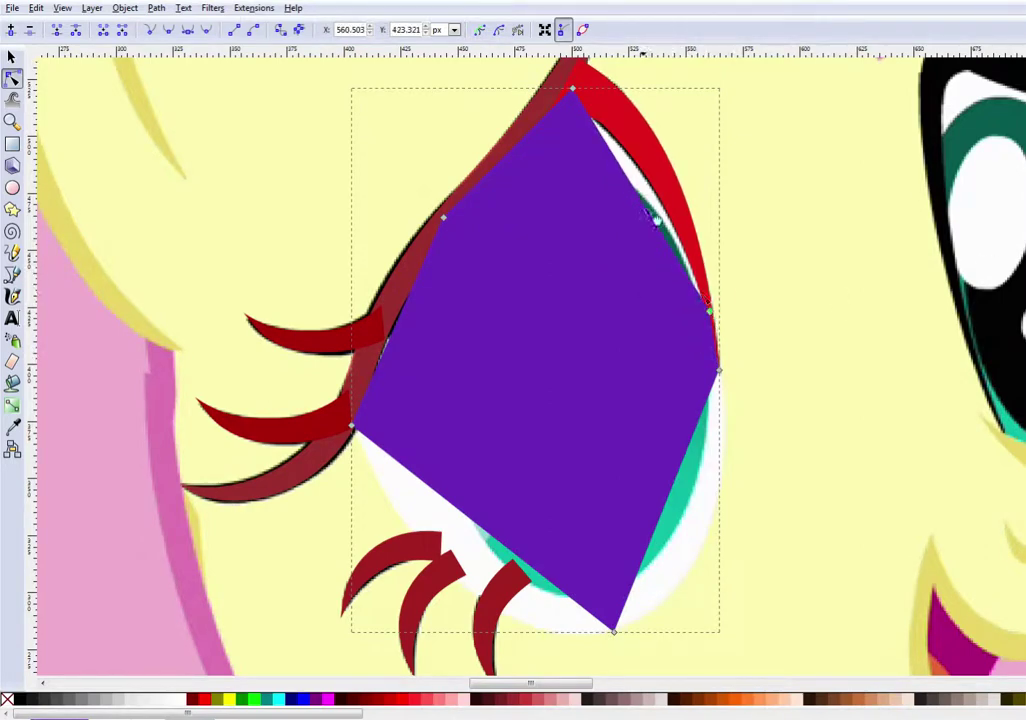
{"action": "left_click_drag", "start_coordinate": [652, 216], "coordinate": [665, 204]}
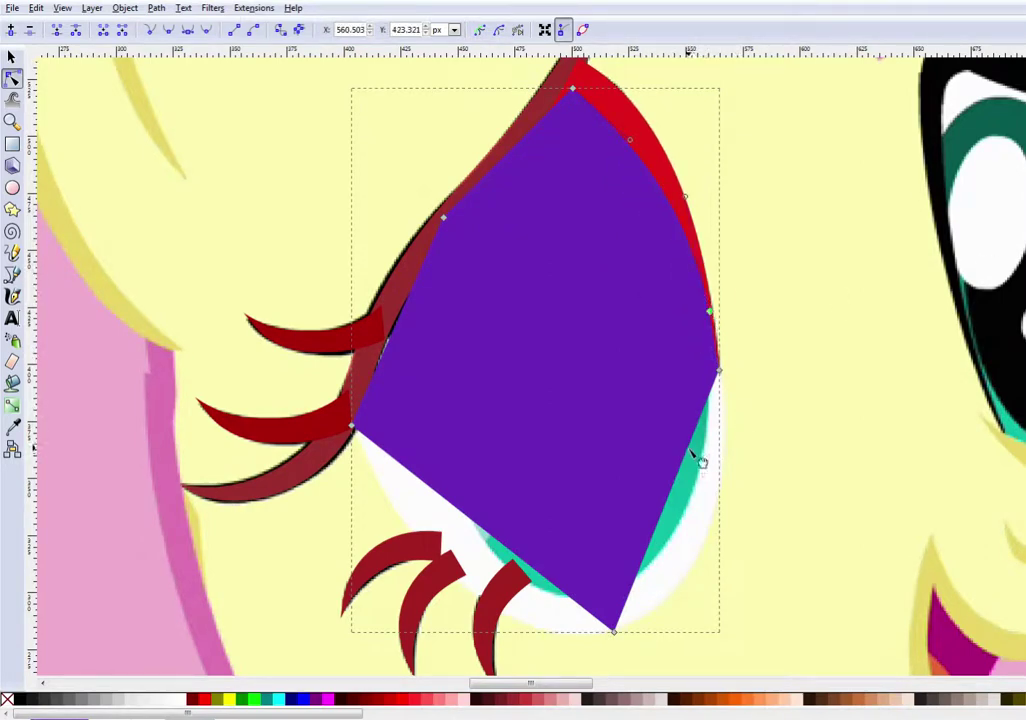
{"action": "left_click_drag", "start_coordinate": [700, 458], "coordinate": [723, 464]}
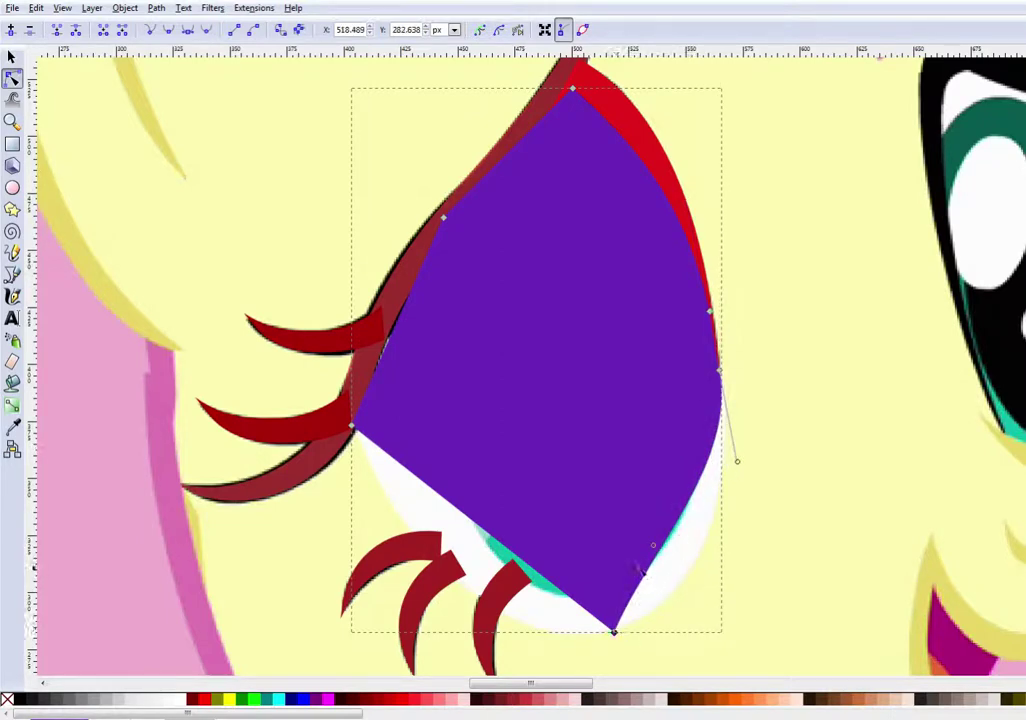
{"action": "left_click_drag", "start_coordinate": [658, 544], "coordinate": [717, 607]}
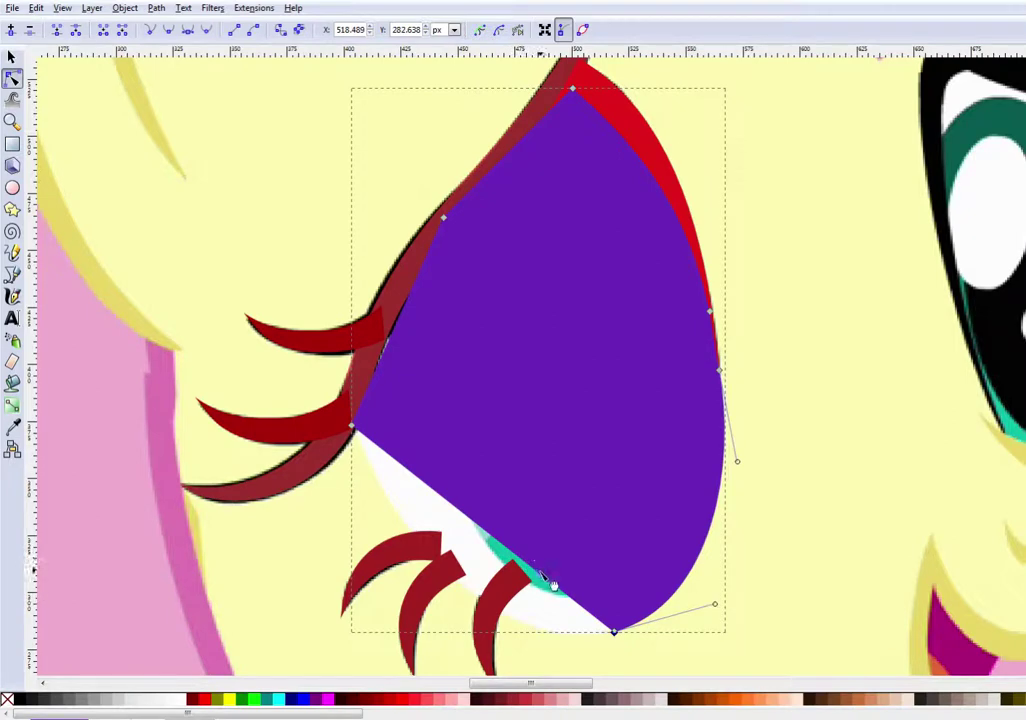
{"action": "mouse_move", "coordinate": [553, 585]}
{"action": "left_mouse_down"}
{"action": "mouse_move", "coordinate": [432, 515]}
{"action": "mouse_move", "coordinate": [392, 553]}
{"action": "left_mouse_up"}
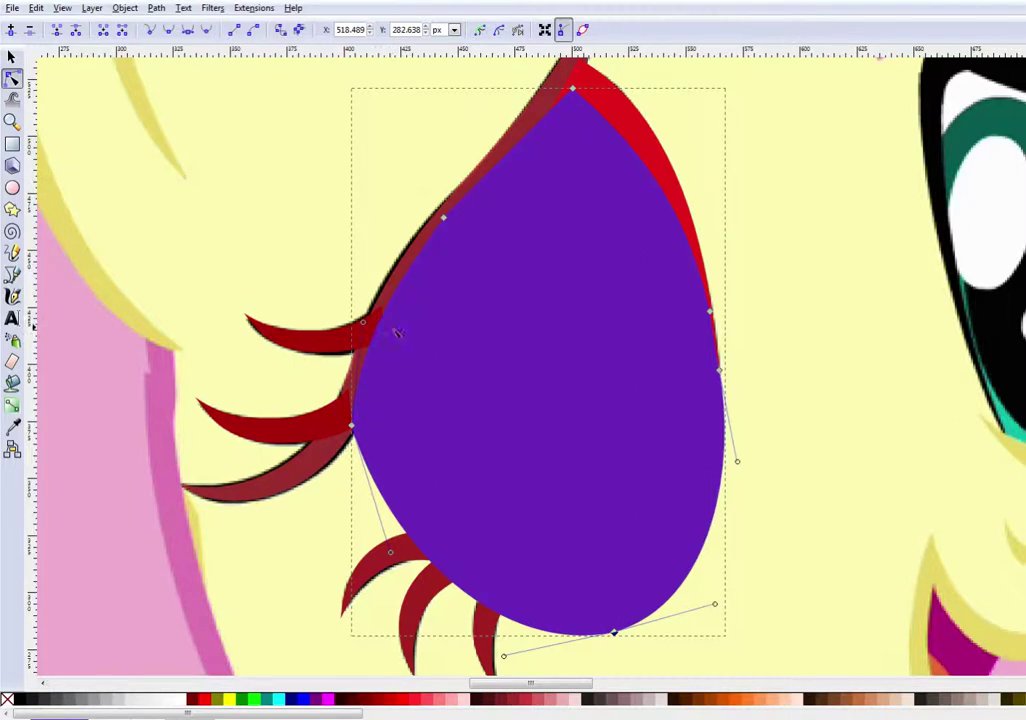
{"action": "left_click_drag", "start_coordinate": [505, 658], "coordinate": [512, 664]}
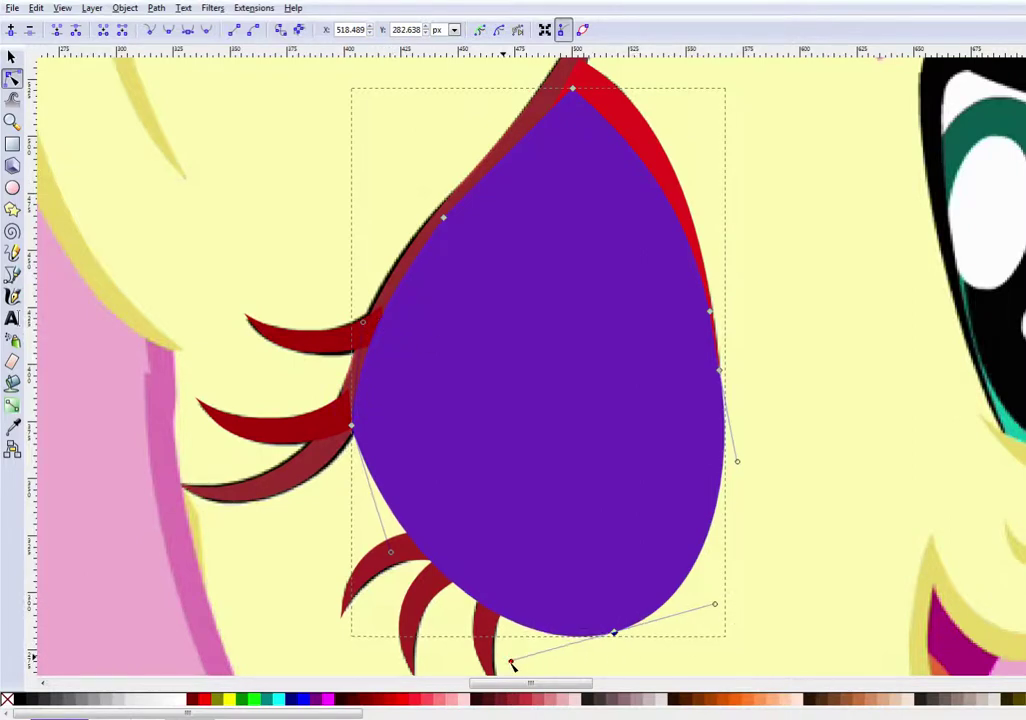
Lower the eye shape beneath the lashes and draw an ellipse over the iris.
{"action": "left_click", "coordinate": [11, 57]}
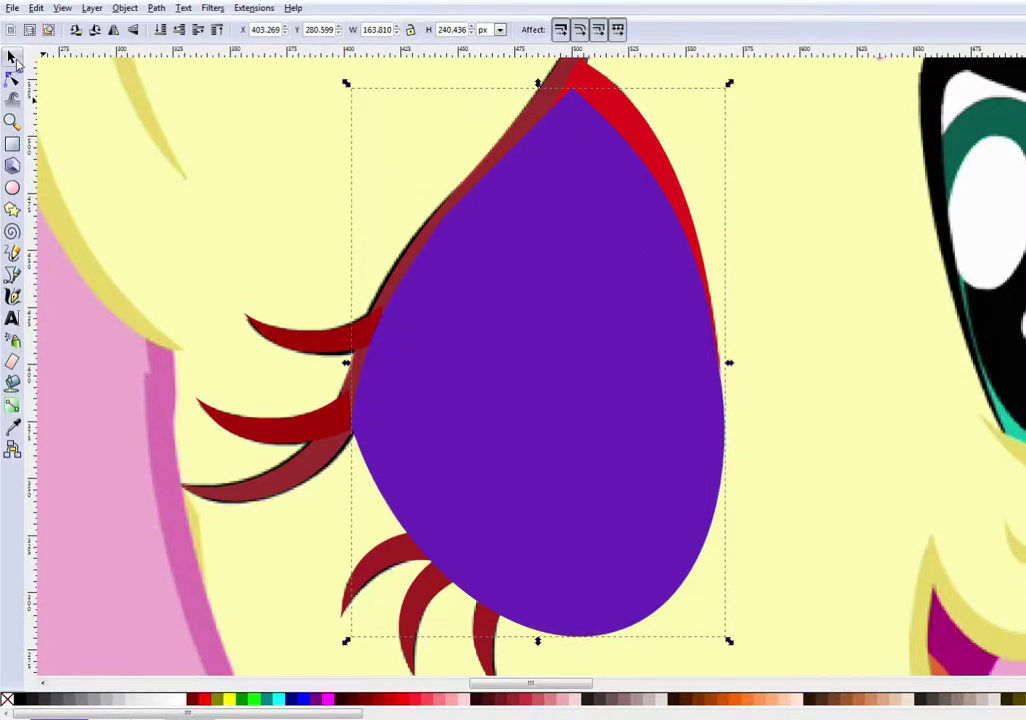
{"action": "key", "text": "Page_Down"}
{"action": "key", "text": "Page_Down"}
{"action": "key", "text": "Page_Down"}
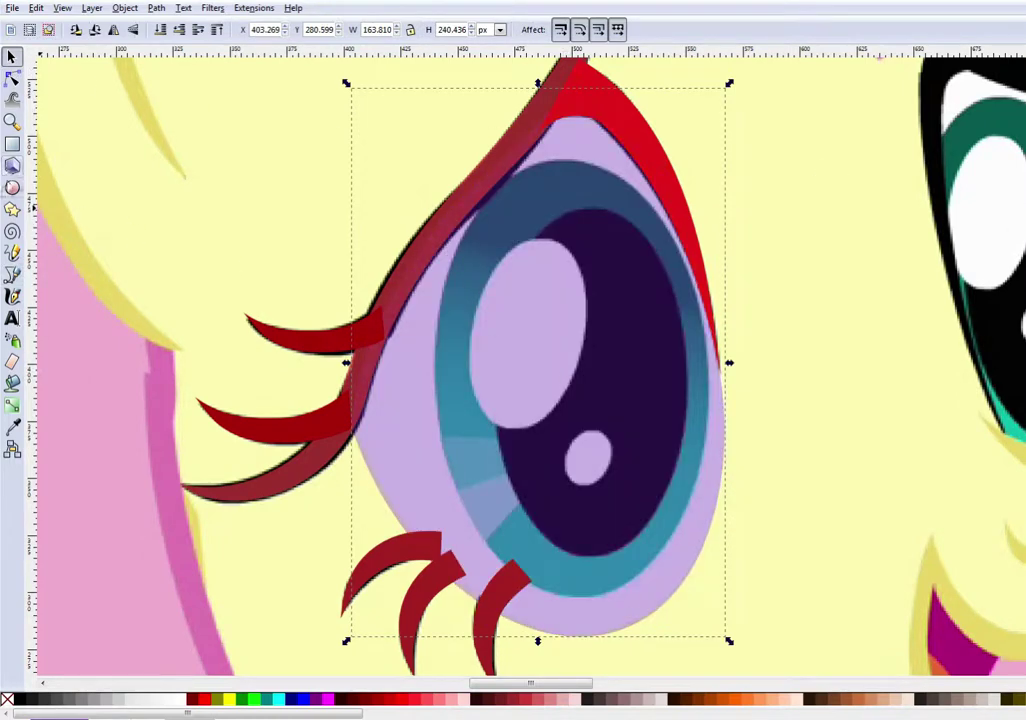
{"action": "left_click", "coordinate": [12, 187]}
{"action": "left_click_drag", "start_coordinate": [462, 219], "coordinate": [704, 584]}
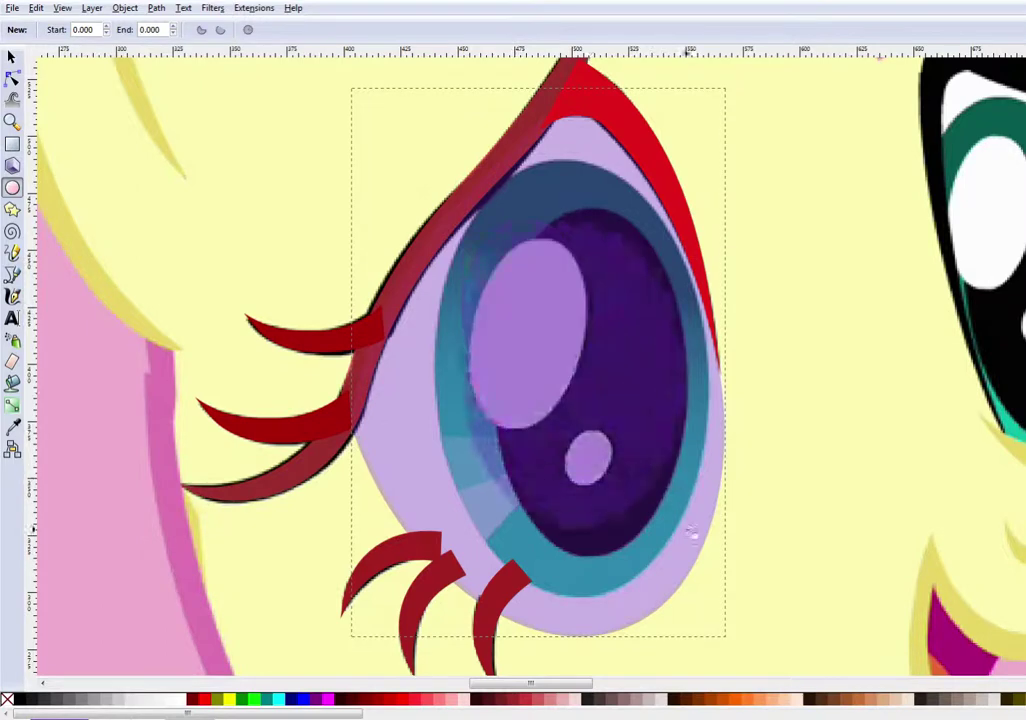
Make the ellipse dark green and scale it to fit the iris ring.
{"action": "left_click", "coordinate": [12, 57]}
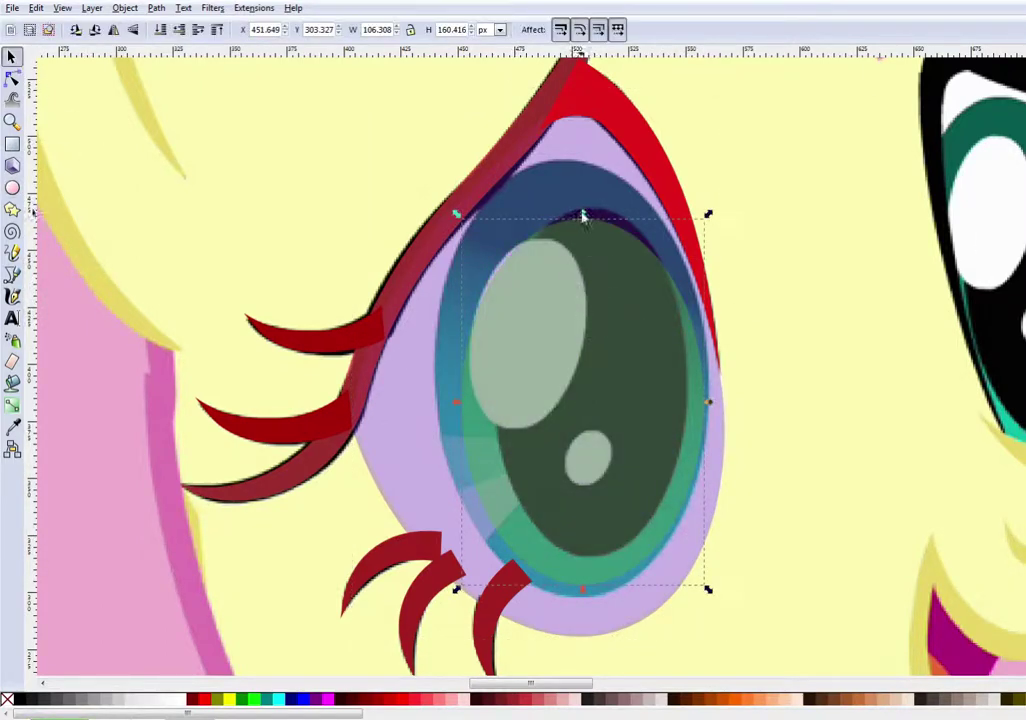
{"action": "left_click_drag", "start_coordinate": [568, 206], "coordinate": [570, 190]}
{"action": "left_click_drag", "start_coordinate": [593, 262], "coordinate": [577, 226]}
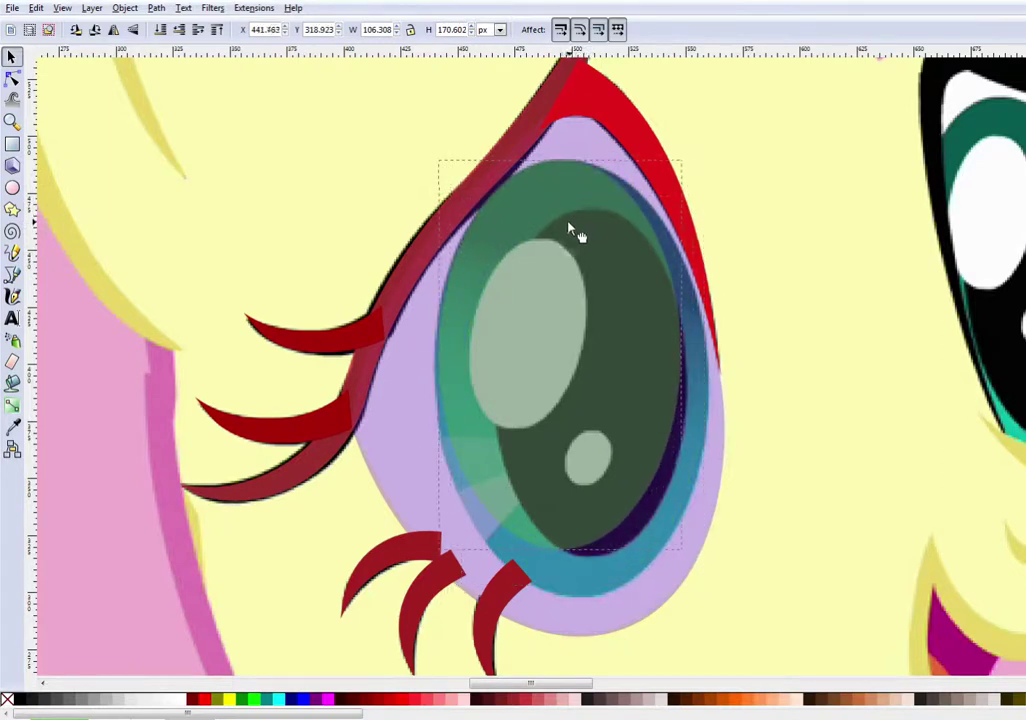
{"action": "mouse_move", "coordinate": [682, 568]}
{"action": "left_mouse_down"}
{"action": "mouse_move", "coordinate": [706, 607]}
{"action": "mouse_move", "coordinate": [717, 604]}
{"action": "left_mouse_up"}
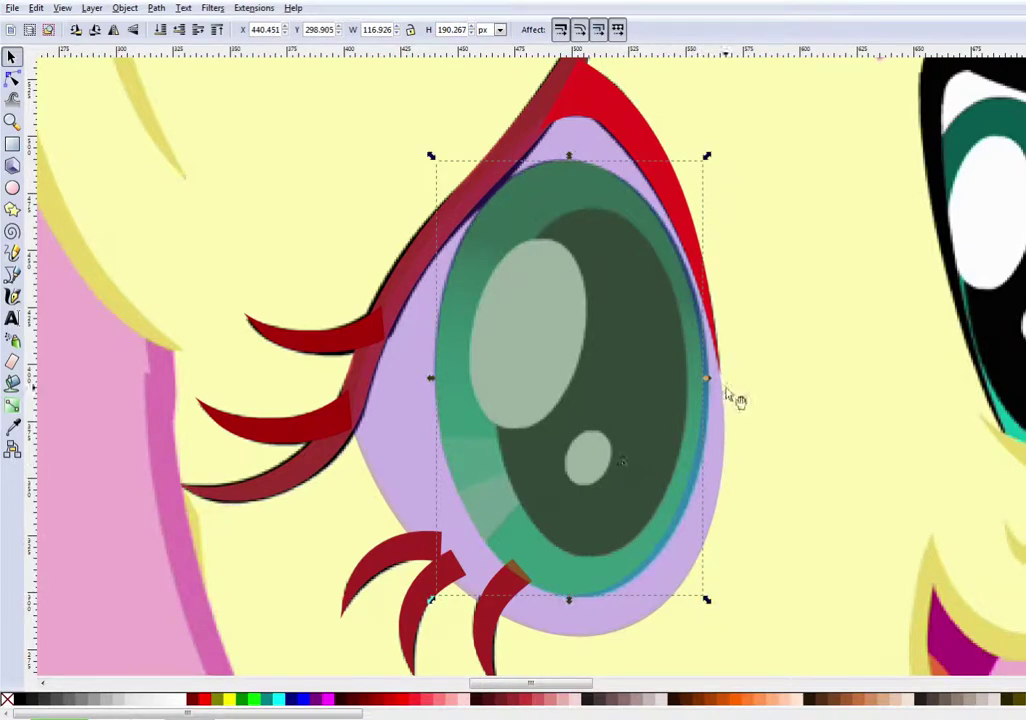
{"action": "left_click_drag", "start_coordinate": [706, 383], "coordinate": [714, 383]}
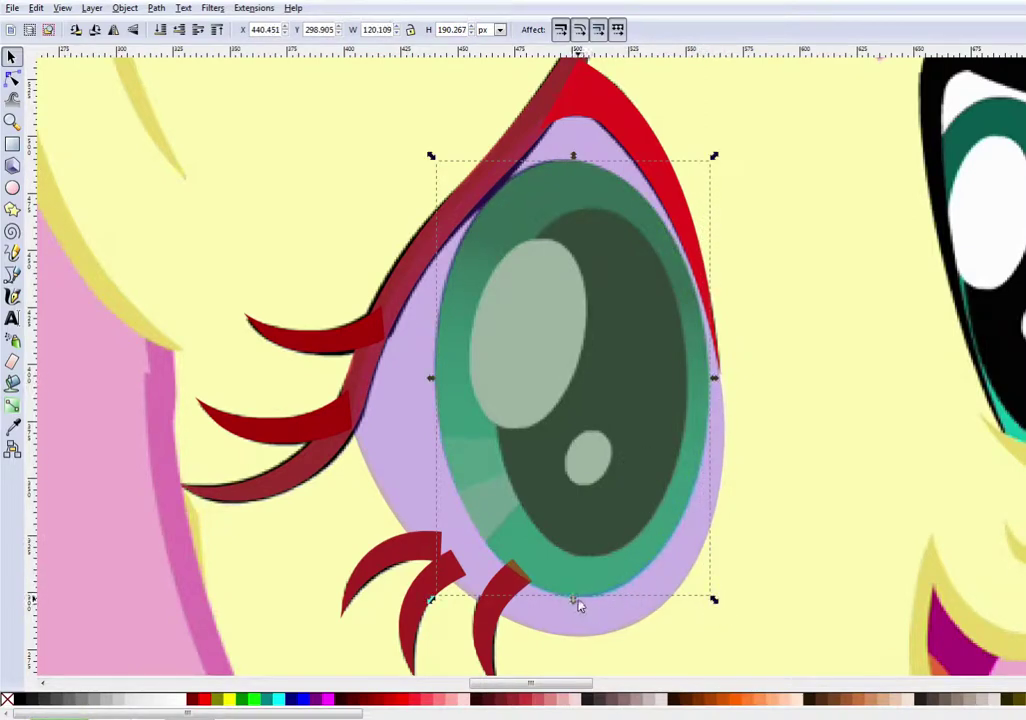
{"action": "left_click_drag", "start_coordinate": [578, 606], "coordinate": [579, 608]}
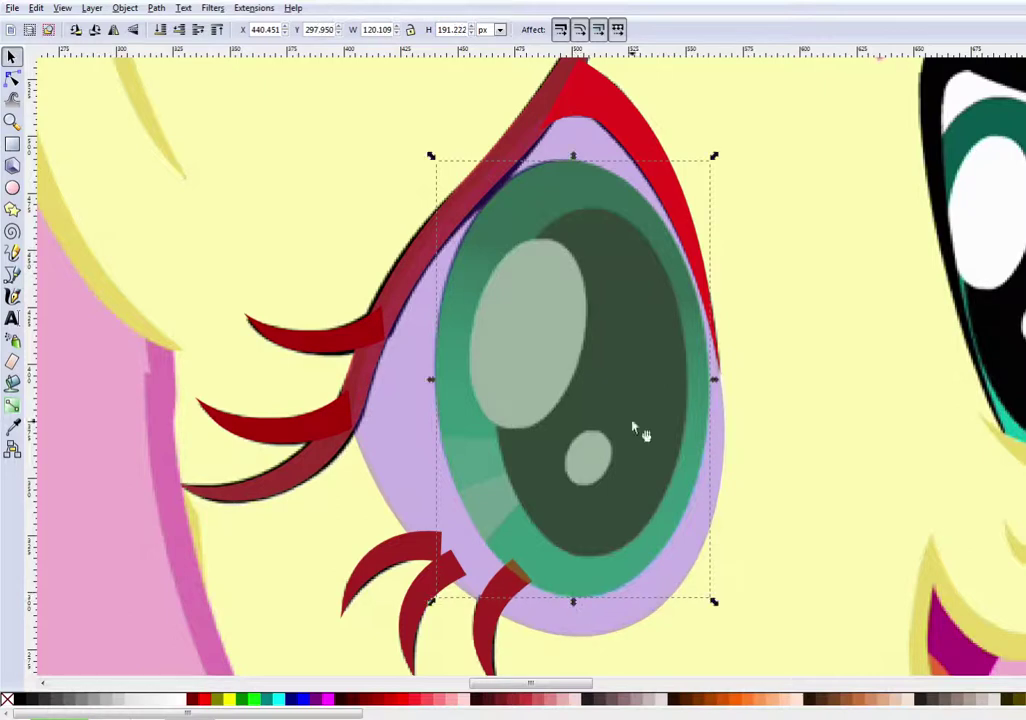
{"action": "left_click_drag", "start_coordinate": [574, 157], "coordinate": [574, 154]}
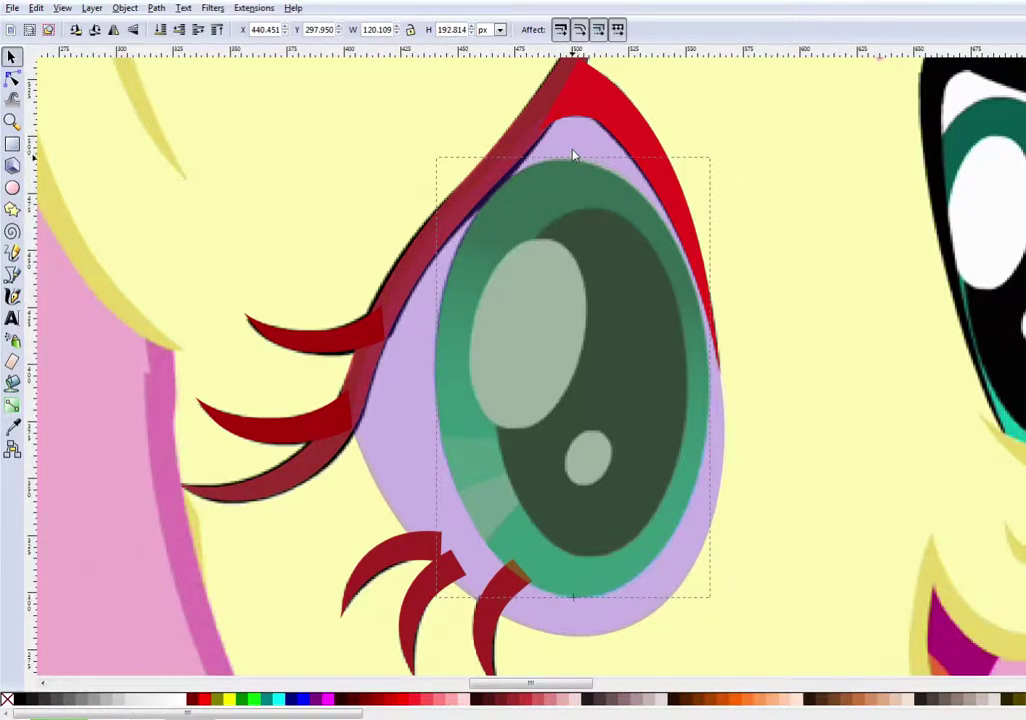
{"action": "left_click", "coordinate": [12, 187]}
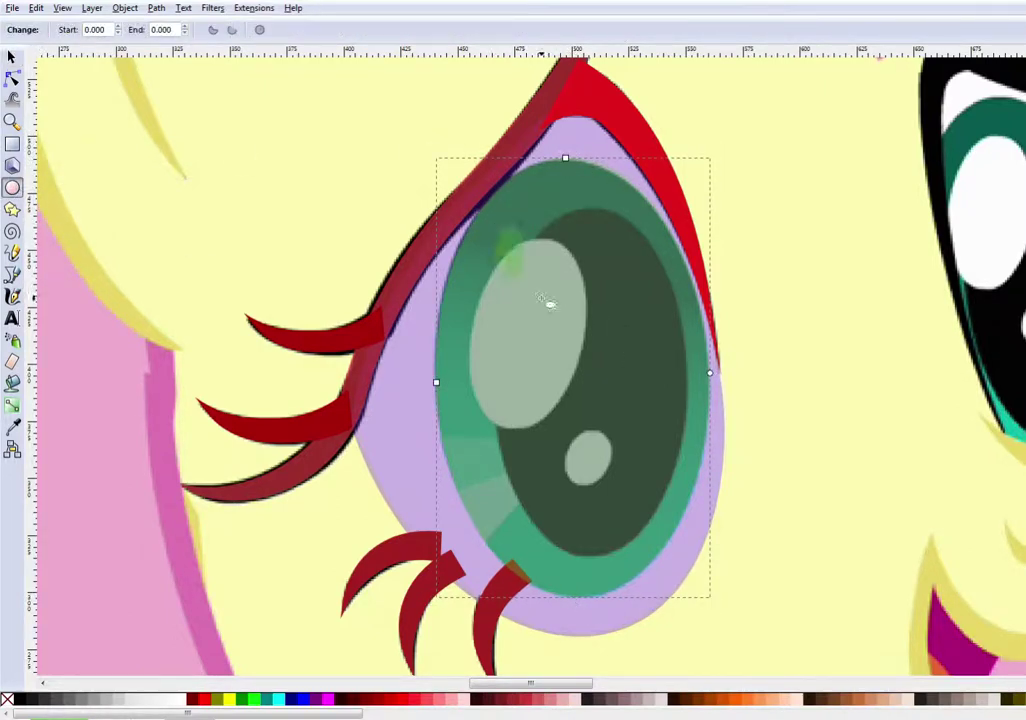
Resize the dark inner iris slightly, trying and then undoing a navy colour.
{"action": "left_click", "coordinate": [12, 57]}
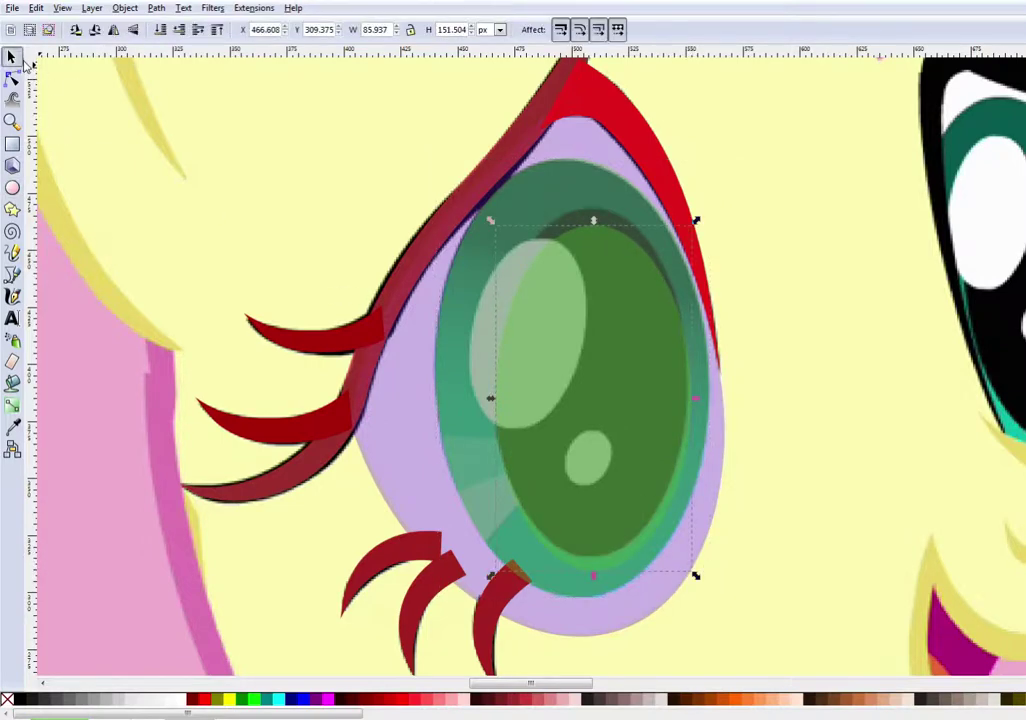
{"action": "left_click", "coordinate": [621, 342]}
{"action": "left_click_drag", "start_coordinate": [591, 558], "coordinate": [593, 566]}
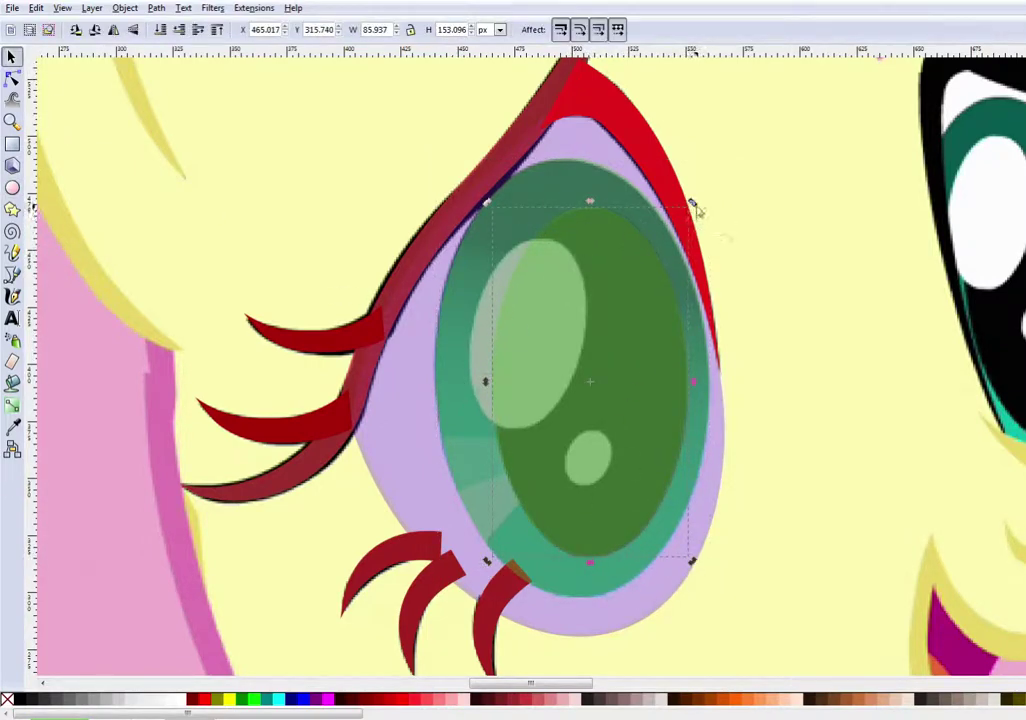
{"action": "left_click_drag", "start_coordinate": [693, 204], "coordinate": [692, 203]}
{"action": "key", "text": "e"}
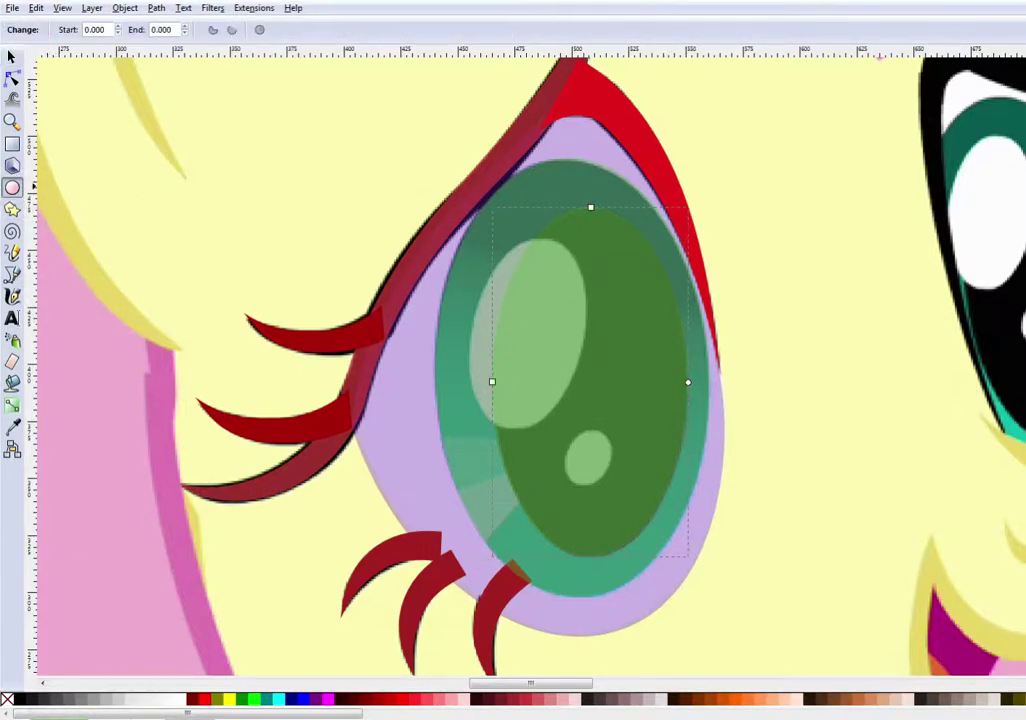
{"action": "key", "text": "ctrl+shift+v"}
{"action": "key", "text": "ctrl+z"}
Draw a blue-grey ellipse and move, tilt and stretch it over the large highlight.
{"action": "left_click_drag", "start_coordinate": [496, 252], "coordinate": [604, 437]}
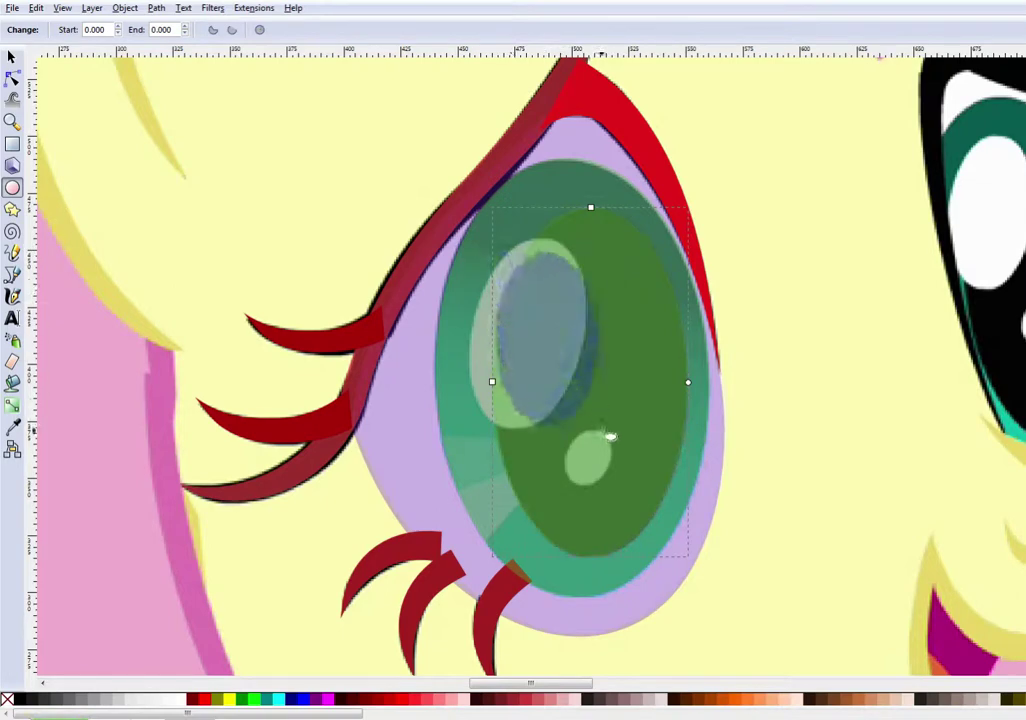
{"action": "left_click", "coordinate": [12, 58]}
{"action": "left_click", "coordinate": [563, 348]}
{"action": "left_click_drag", "start_coordinate": [563, 348], "coordinate": [520, 327]}
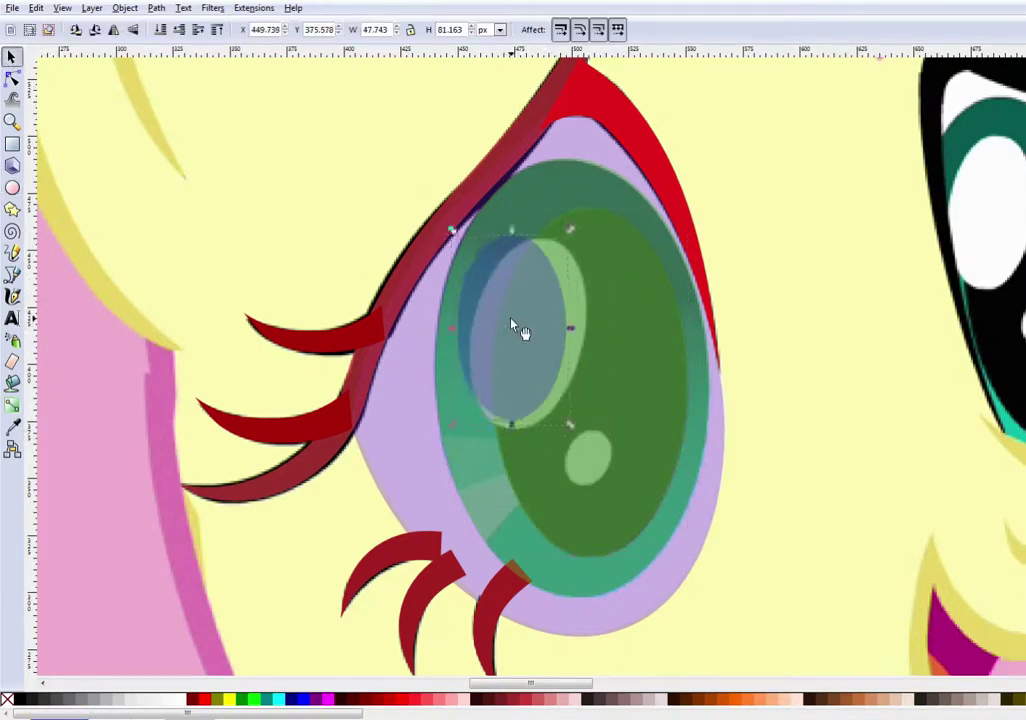
{"action": "left_click_drag", "start_coordinate": [571, 430], "coordinate": [568, 447]}
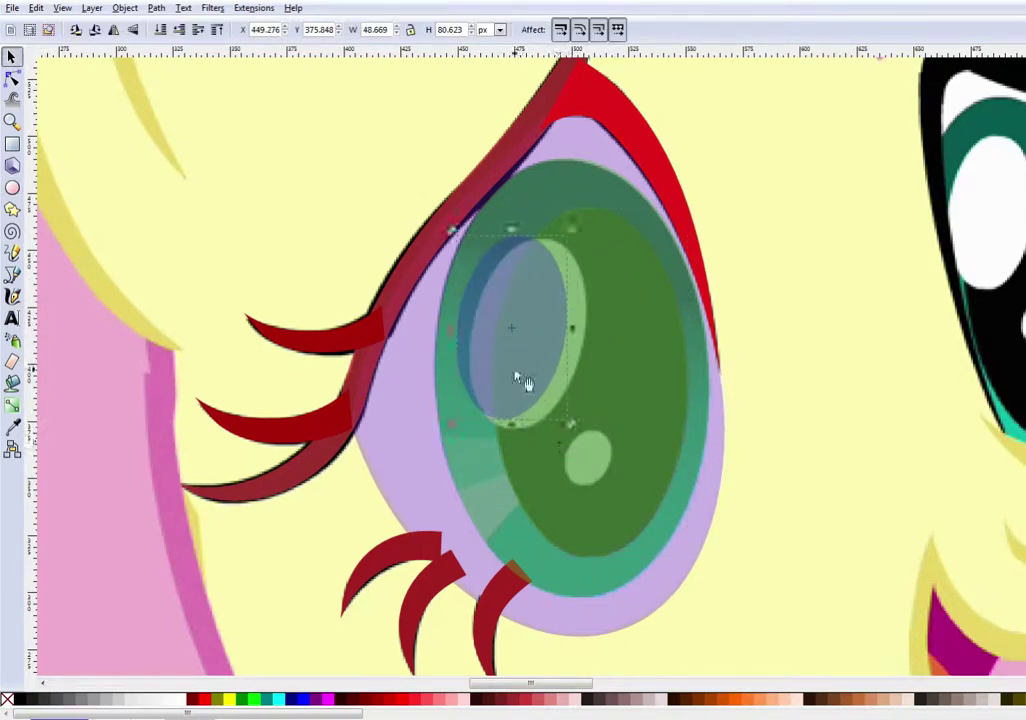
{"action": "left_click_drag", "start_coordinate": [527, 385], "coordinate": [543, 373]}
{"action": "left_click_drag", "start_coordinate": [526, 427], "coordinate": [466, 442]}
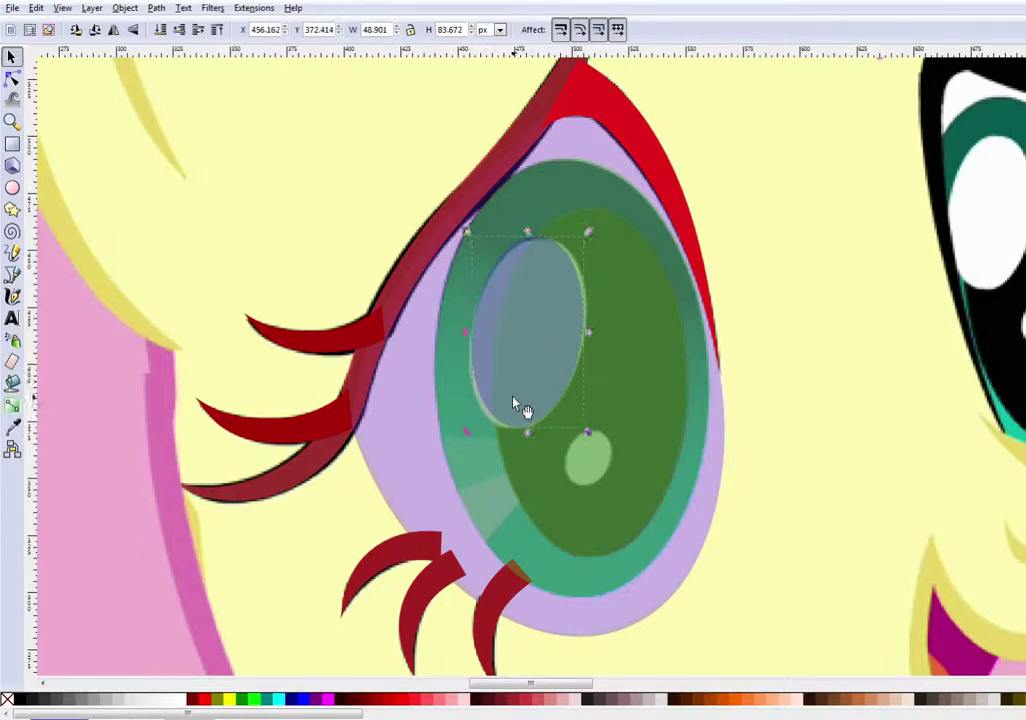
{"action": "left_click_drag", "start_coordinate": [463, 440], "coordinate": [467, 440]}
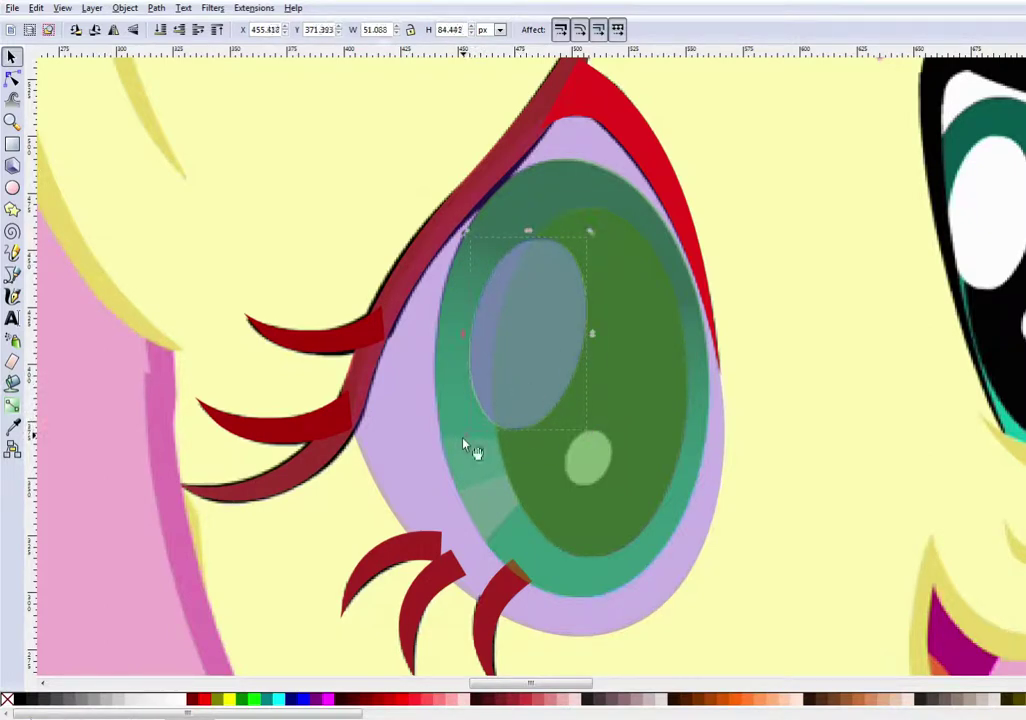
Add a slightly widened small ellipse over the pupil highlight, then select the upper eyelid outline.
{"action": "left_click", "coordinate": [12, 187]}
{"action": "left_click_drag", "start_coordinate": [556, 437], "coordinate": [598, 493]}
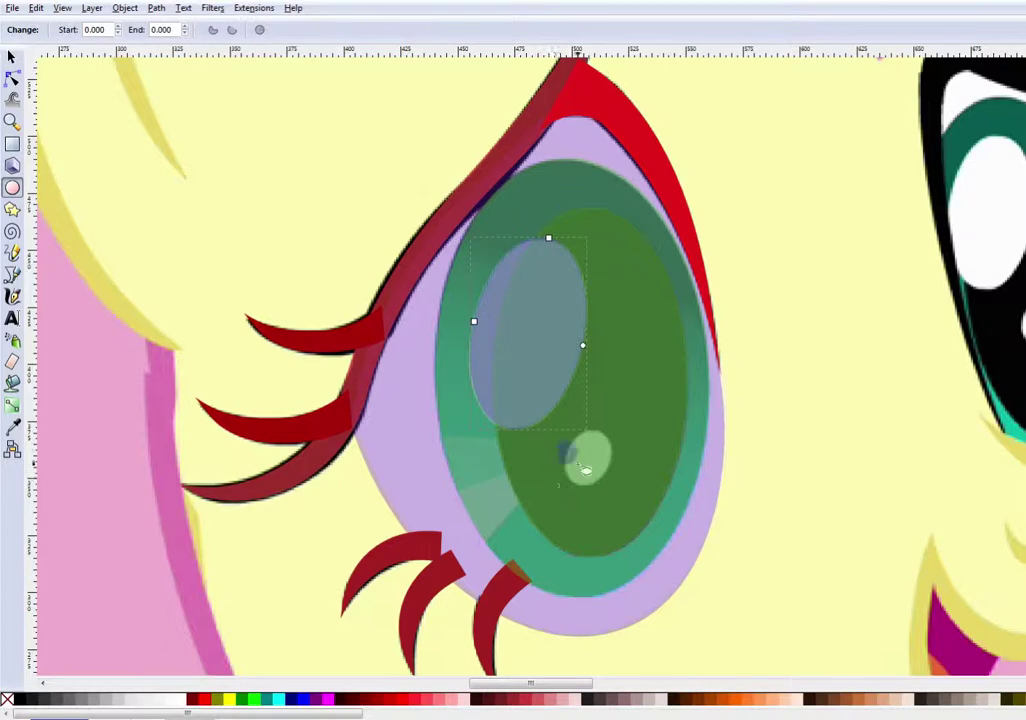
{"action": "left_click", "coordinate": [12, 57]}
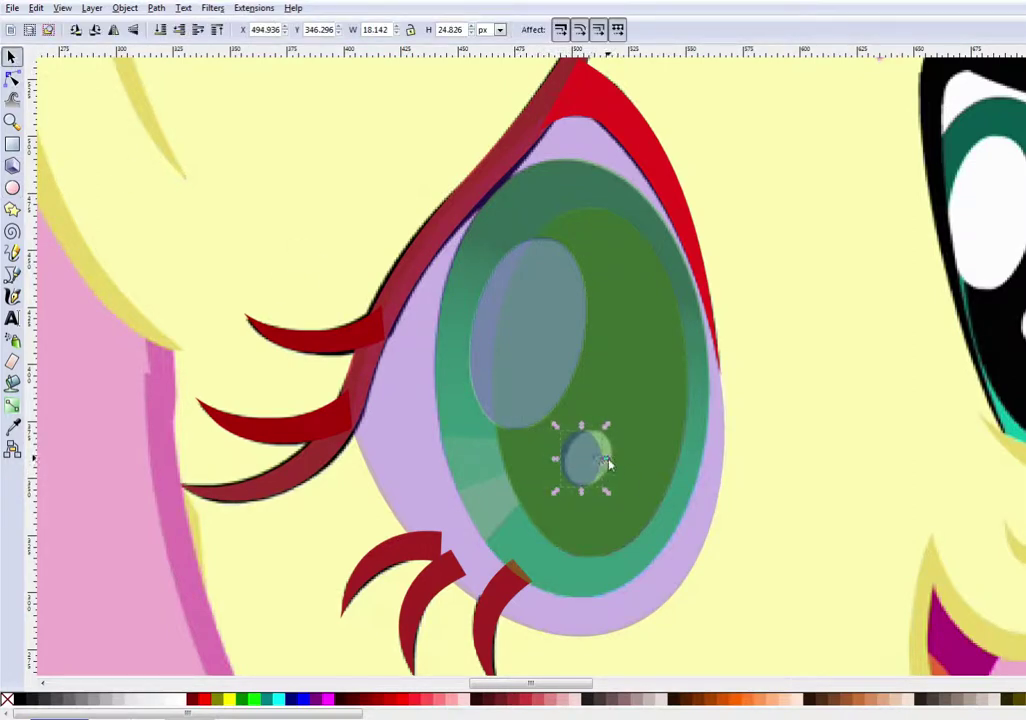
{"action": "mouse_move", "coordinate": [606, 461]}
{"action": "left_mouse_down"}
{"action": "mouse_move", "coordinate": [623, 442]}
{"action": "mouse_move", "coordinate": [590, 468]}
{"action": "left_mouse_up"}
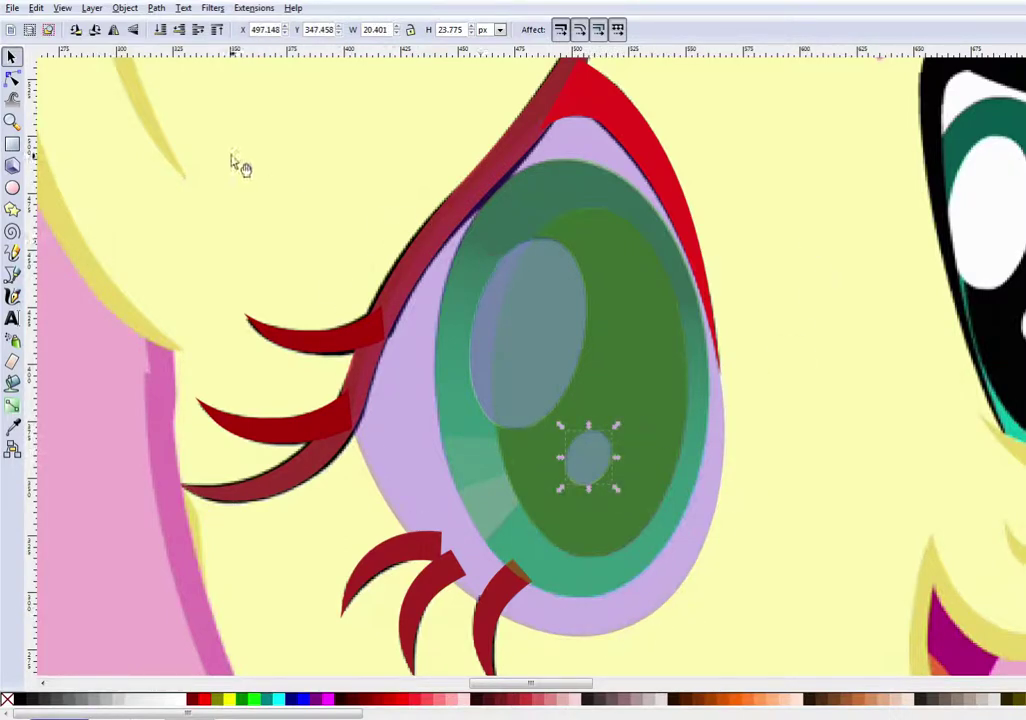
{"action": "left_click", "coordinate": [458, 279]}
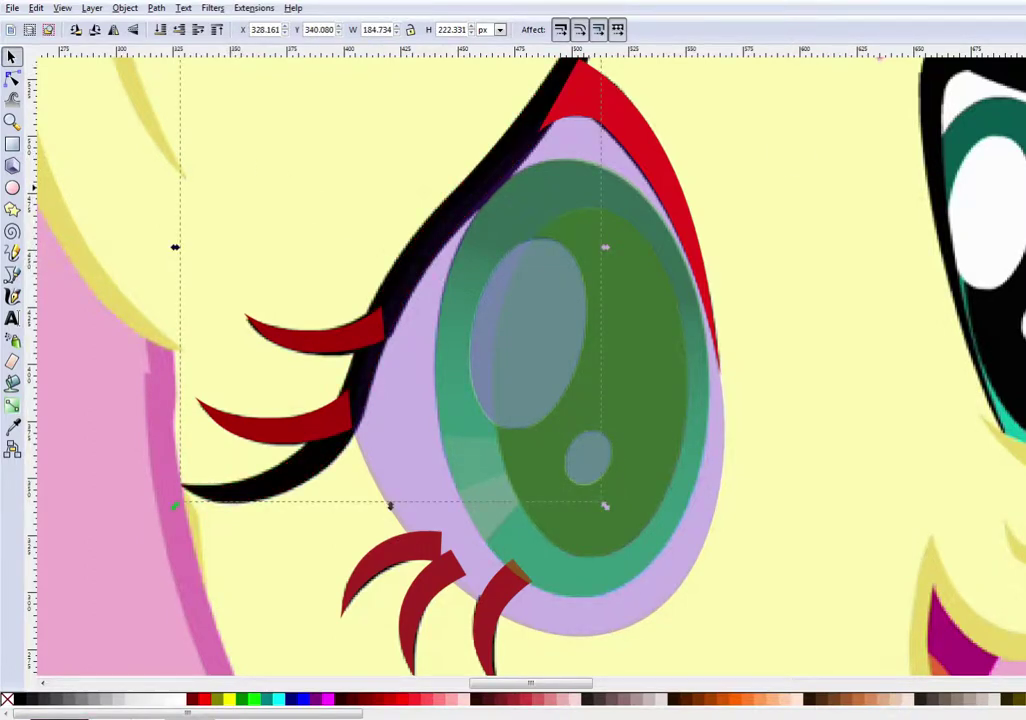
Fill all five red eyelashes black and make the eye's base shape fully opaque purple.
{"action": "left_click", "coordinate": [312, 338]}
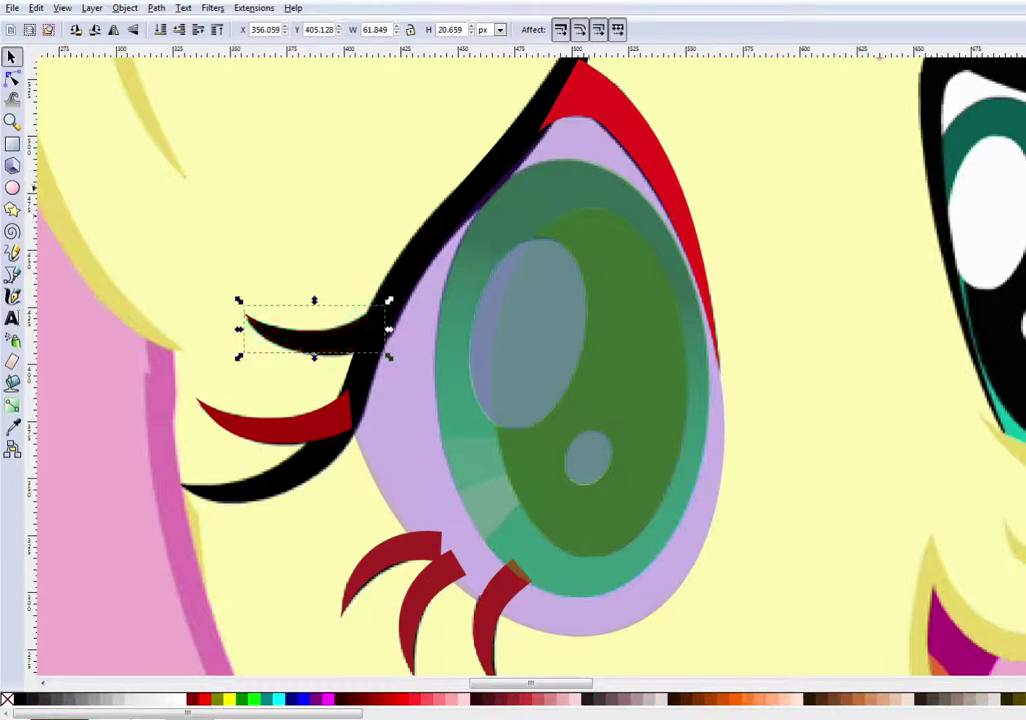
{"action": "key", "text": "Tab"}
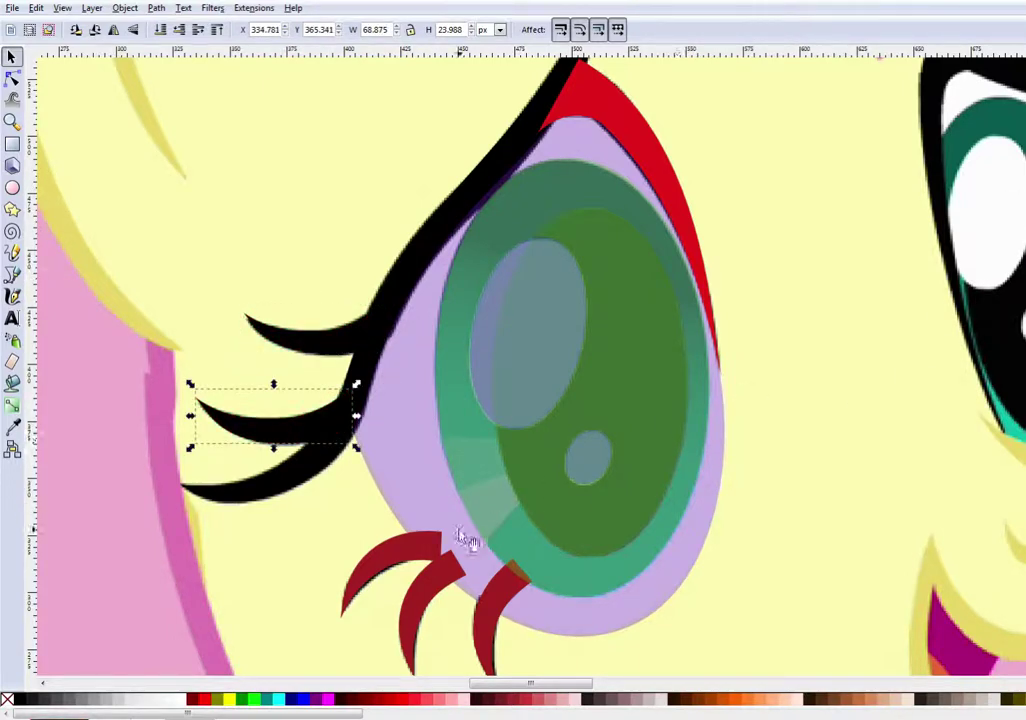
{"action": "left_click", "coordinate": [432, 546]}
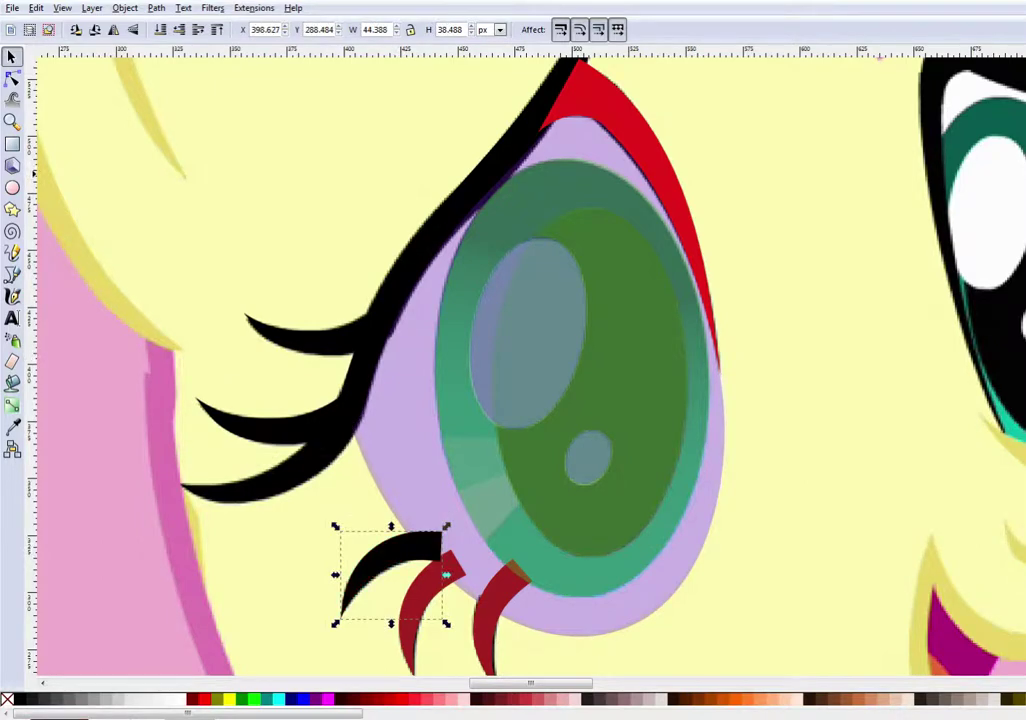
{"action": "key", "text": "Tab"}
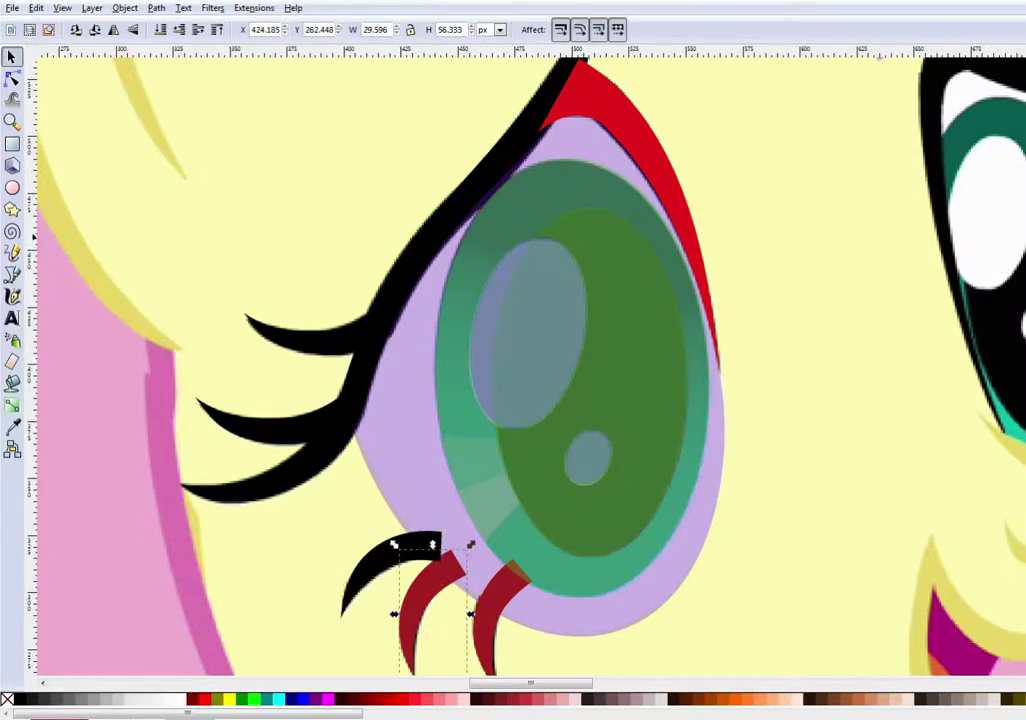
{"action": "key", "text": "ctrl+shift+v"}
{"action": "key", "text": "Tab"}
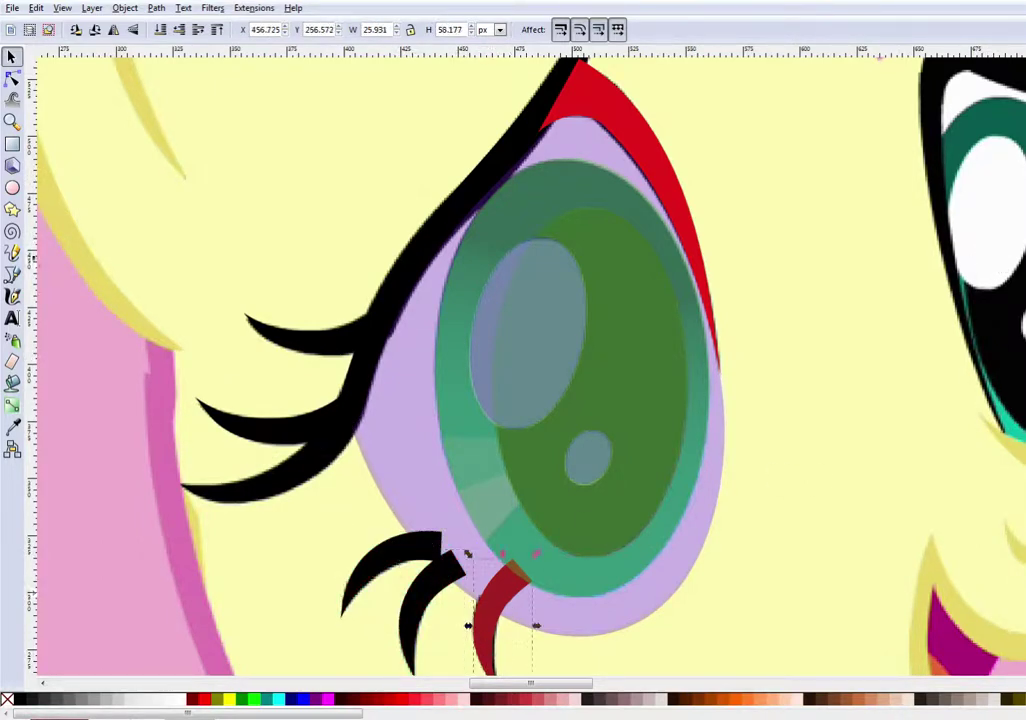
{"action": "key", "text": "ctrl+shift+v"}
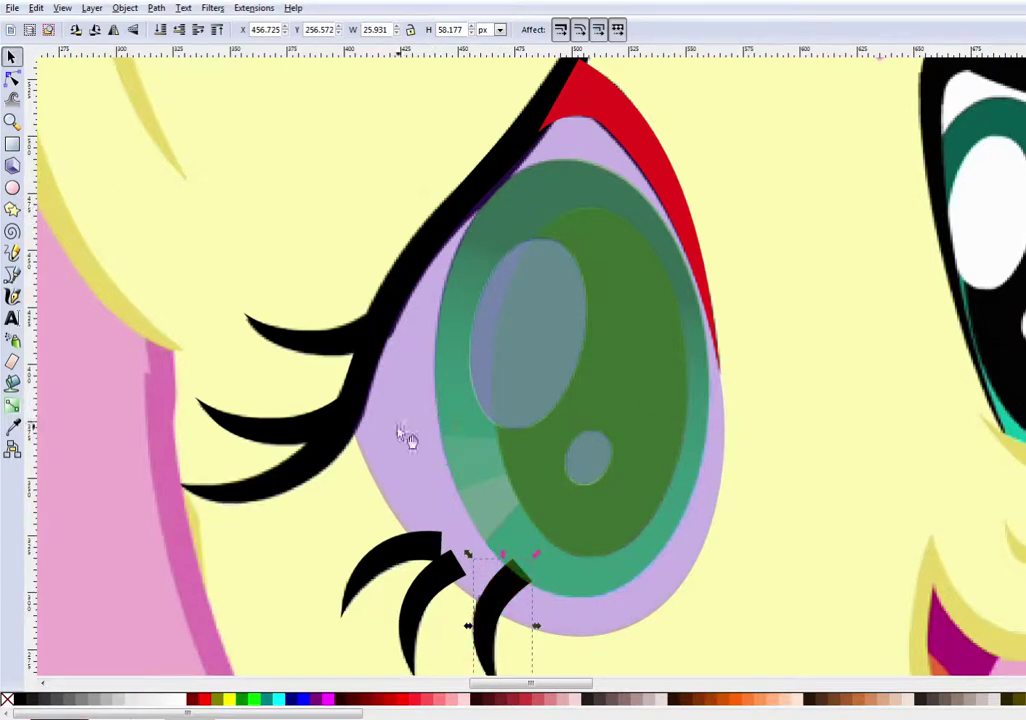
{"action": "left_click", "coordinate": [401, 431]}
{"action": "key", "text": "ctrl+shift+v"}
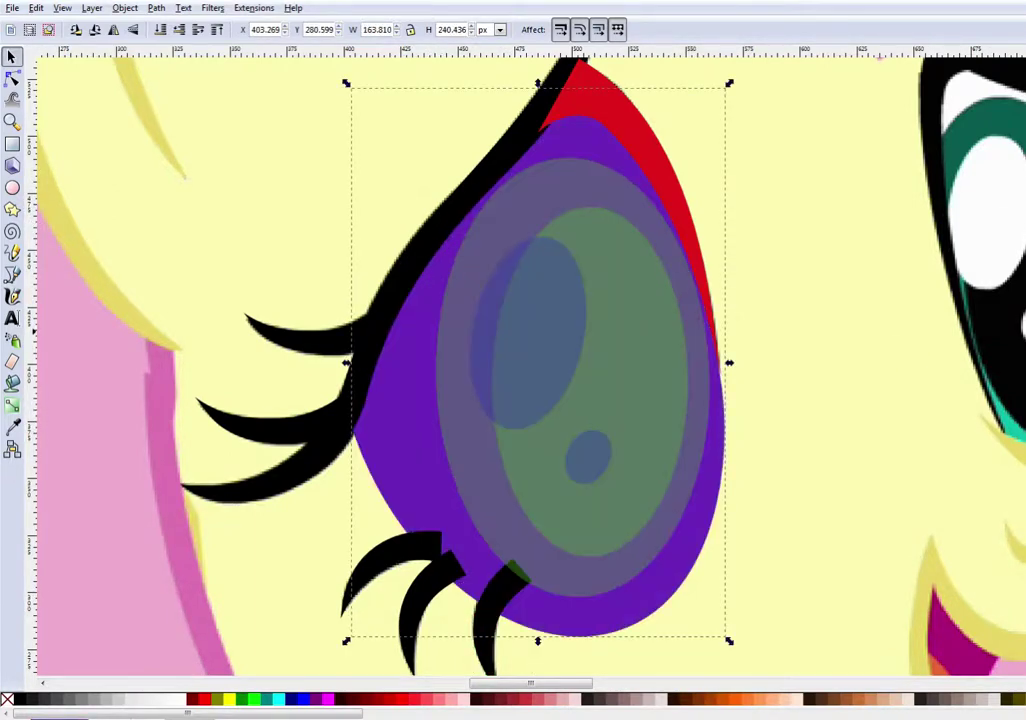
Make the eye shape white, the iris solid opaque green, and the pupil black.
{"action": "key", "text": "ctrl+z"}
{"action": "key", "text": "ctrl+z"}
{"action": "left_click", "coordinate": [660, 451]}
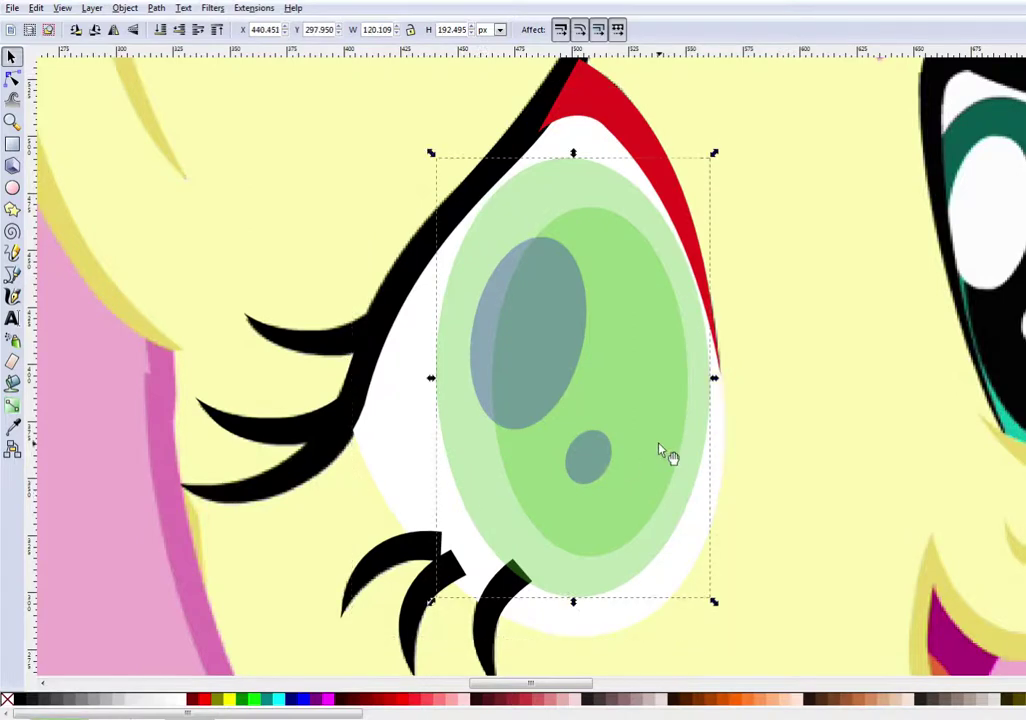
{"action": "key", "text": "ctrl+shift+v"}
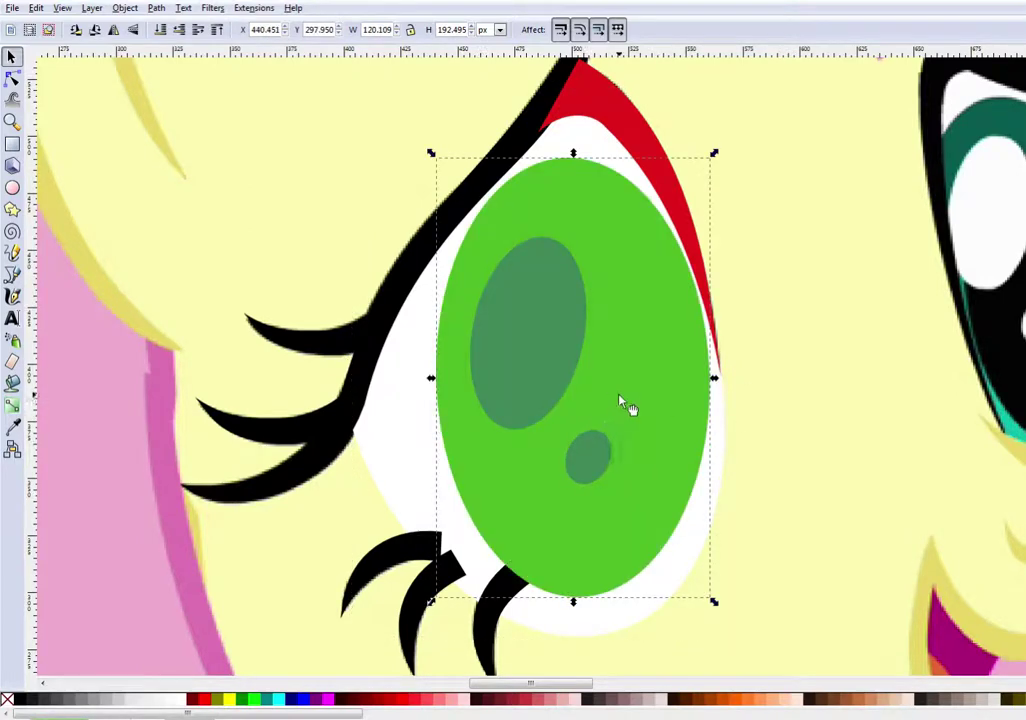
{"action": "left_click", "coordinate": [623, 405], "text": "alt"}
{"action": "key", "text": "Home"}
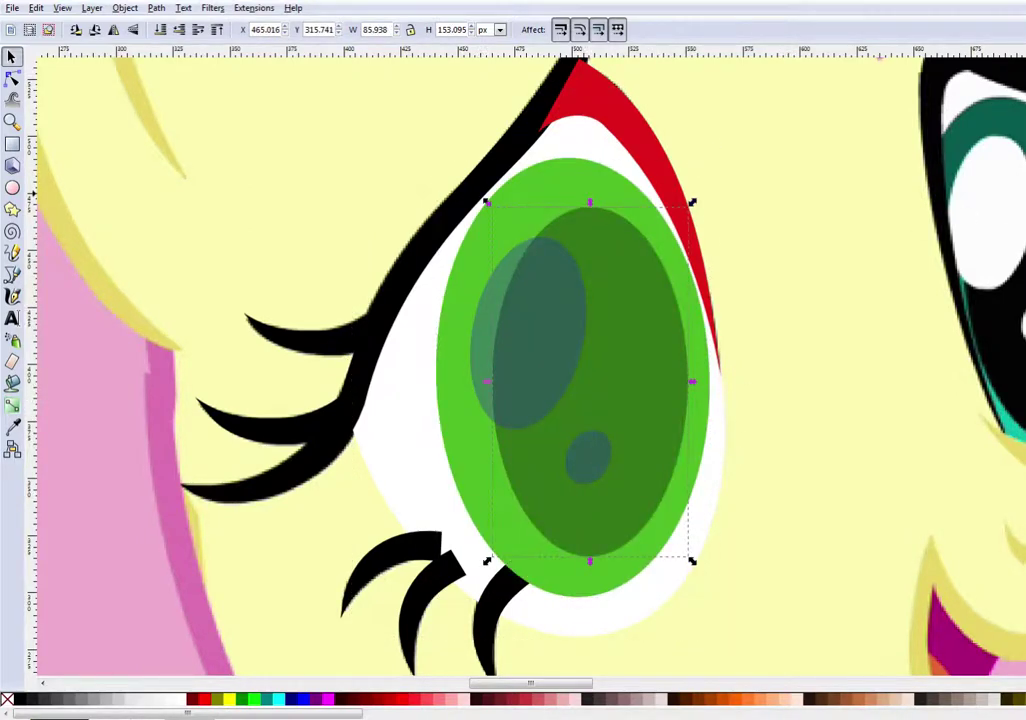
{"action": "key", "text": "ctrl+shift+v"}
Turn the large and small highlights opaque white.
{"action": "key", "text": "Tab"}
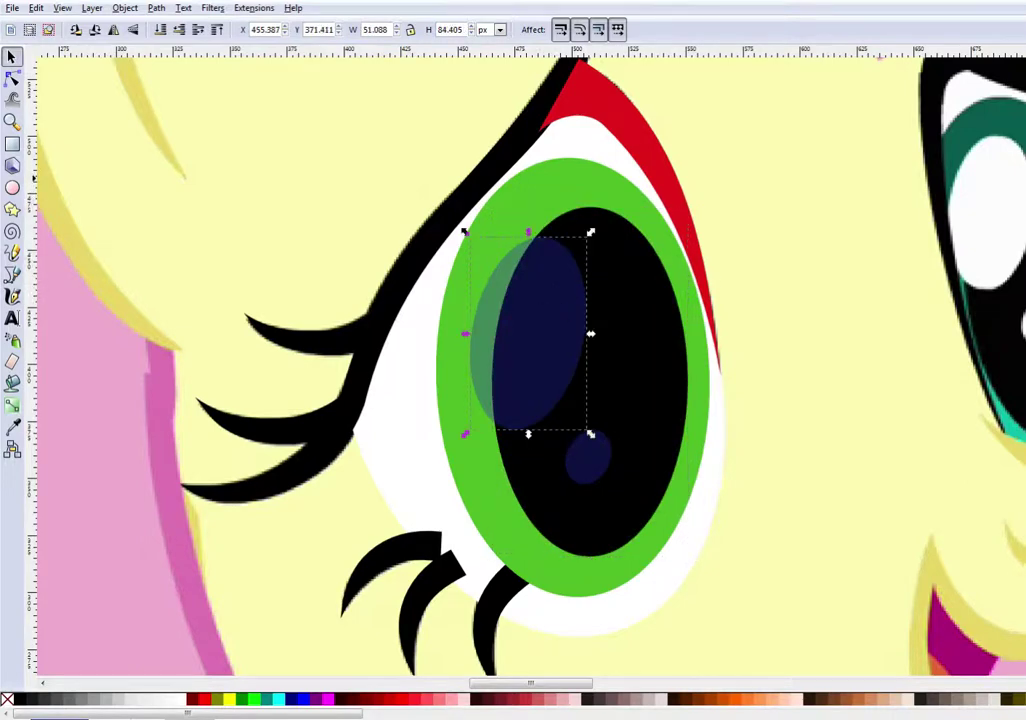
{"action": "key", "text": "ctrl+shift+v"}
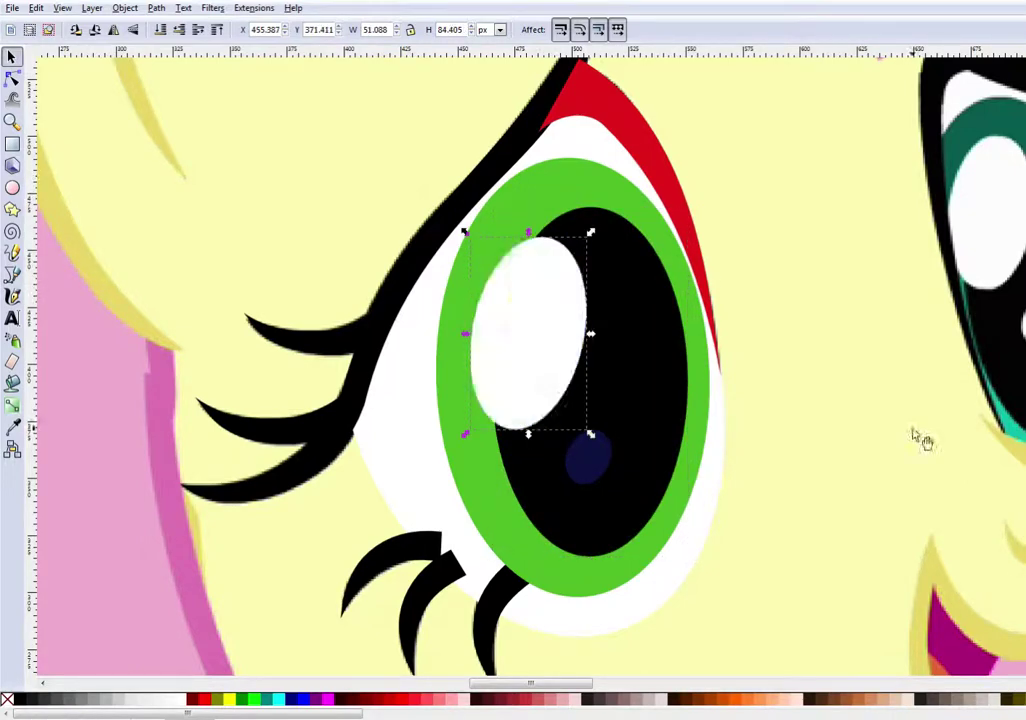
{"action": "left_click", "coordinate": [588, 458]}
{"action": "key", "text": "ctrl+shift+v"}
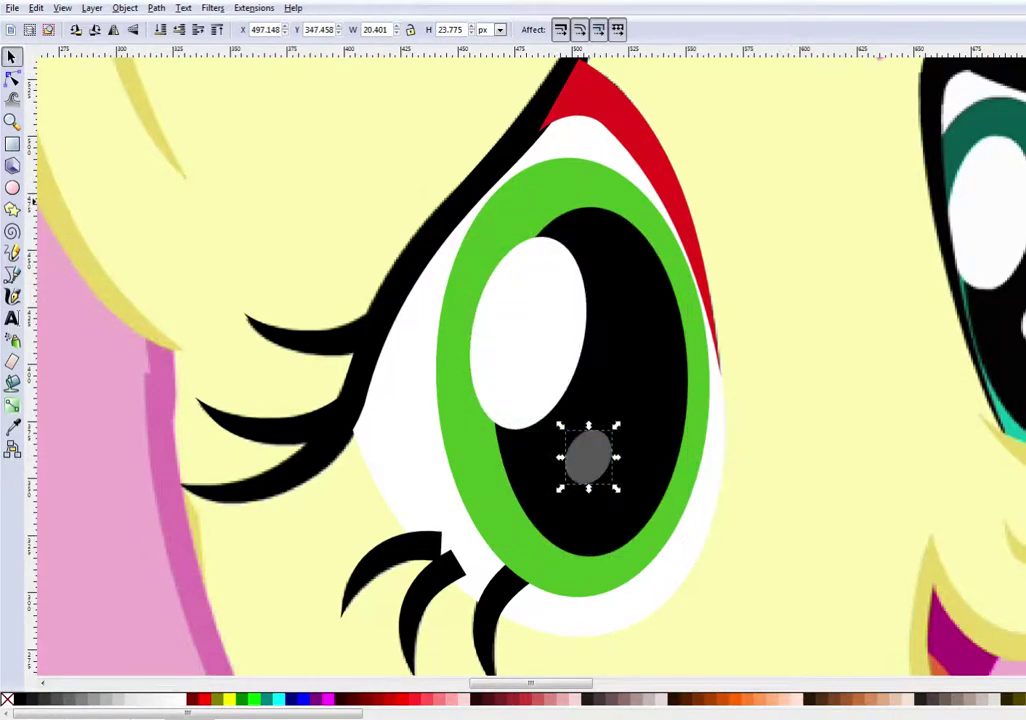
{"action": "left_click", "coordinate": [588, 458]}
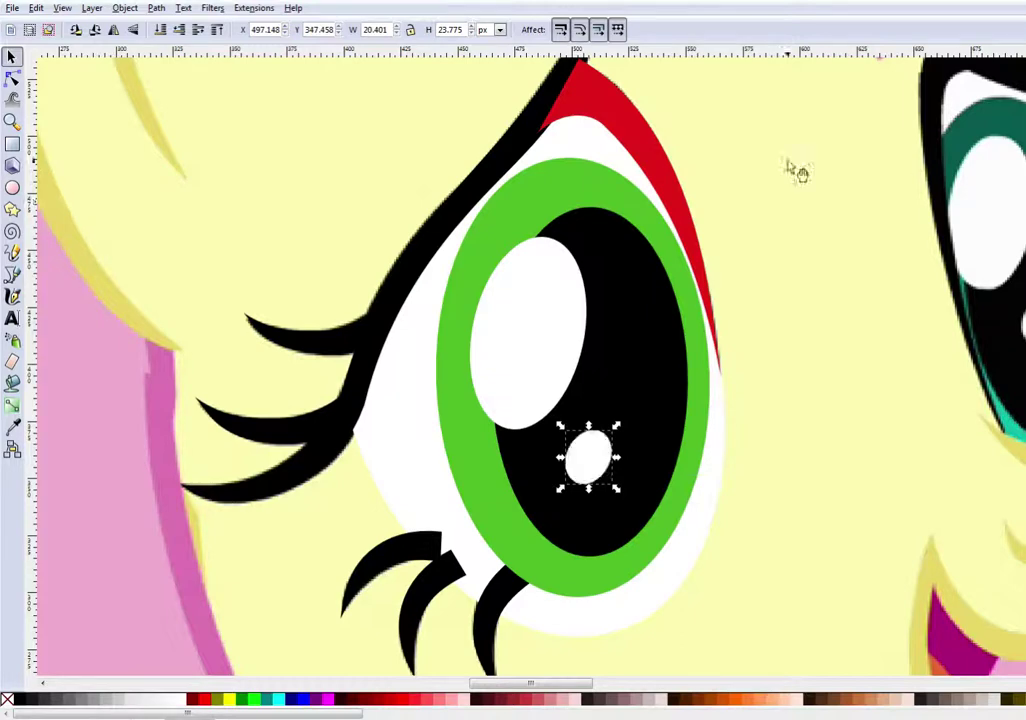
Lower the red shape and the three lower eyelashes behind the eye with Page Down.
{"action": "left_click", "coordinate": [600, 114]}
{"action": "key", "text": "Page_Down"}
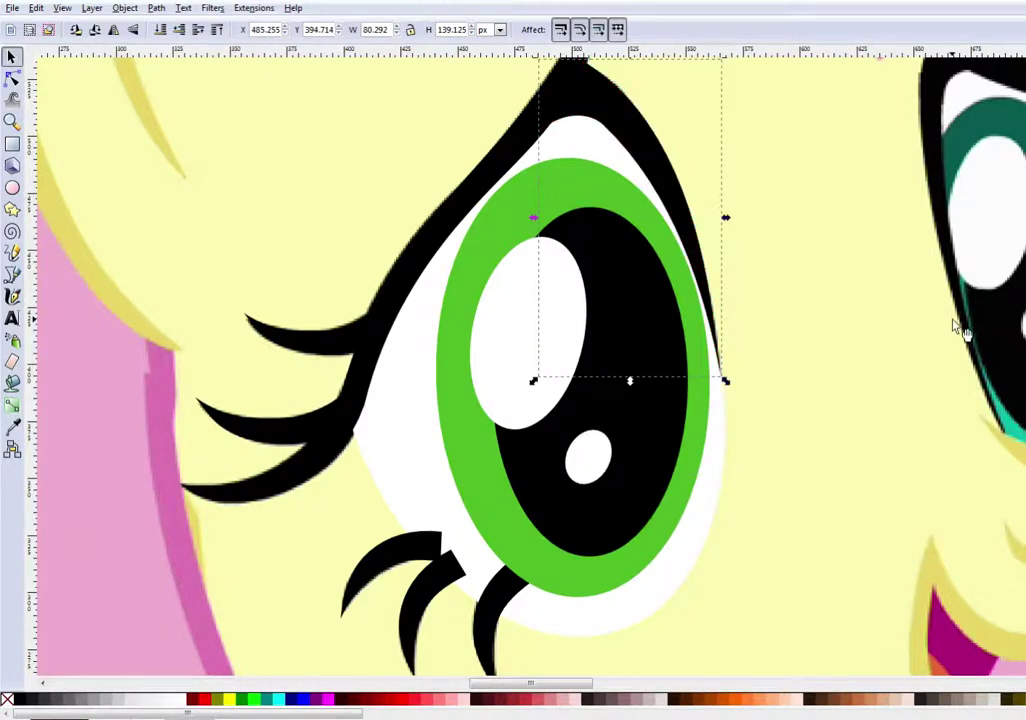
{"action": "left_click", "coordinate": [900, 337]}
{"action": "scroll", "coordinate": [800, 380], "scroll_direction": "down", "scroll_amount": 2}
{"action": "left_click", "coordinate": [408, 508]}
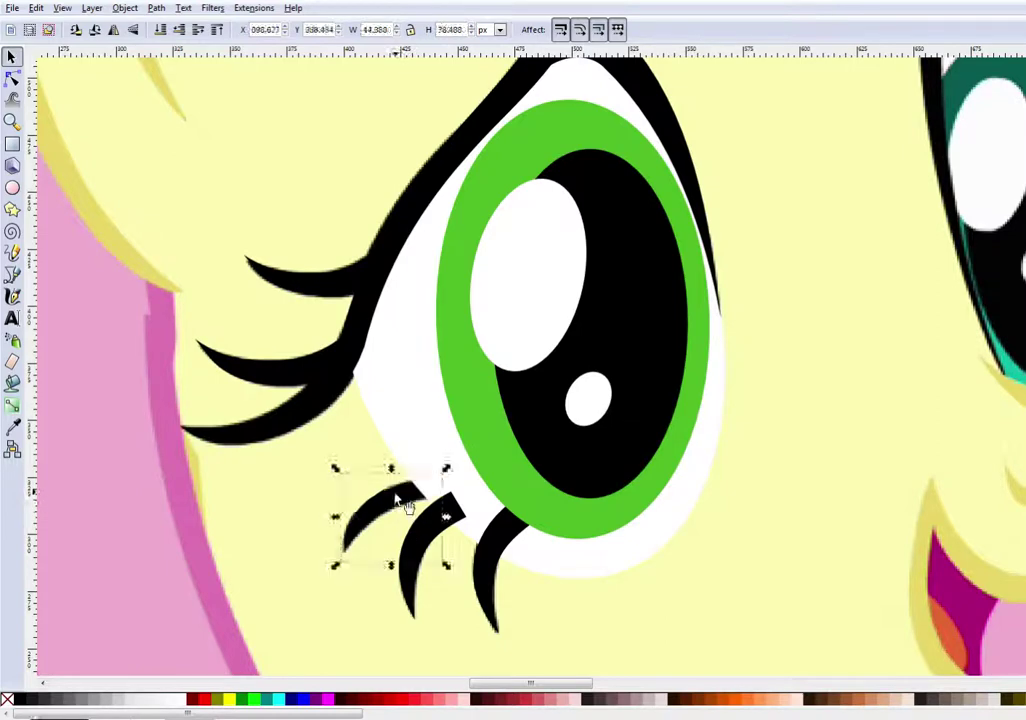
{"action": "left_click", "coordinate": [450, 538]}
{"action": "left_click", "coordinate": [495, 545]}
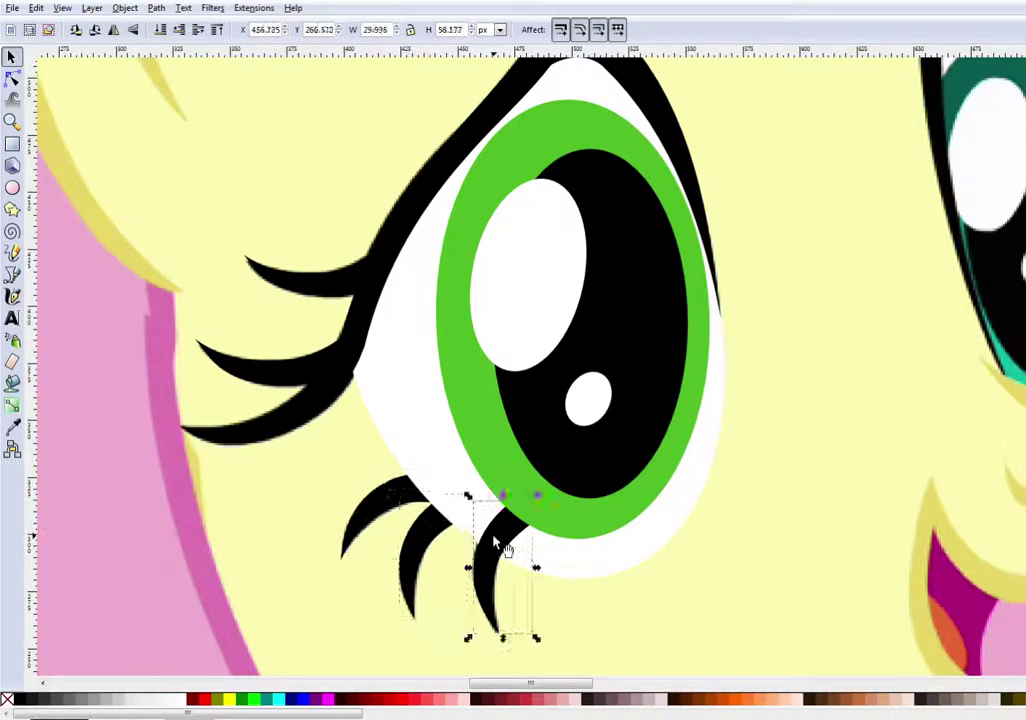
{"action": "key", "text": "Page_Down"}
{"action": "key", "text": "Escape"}
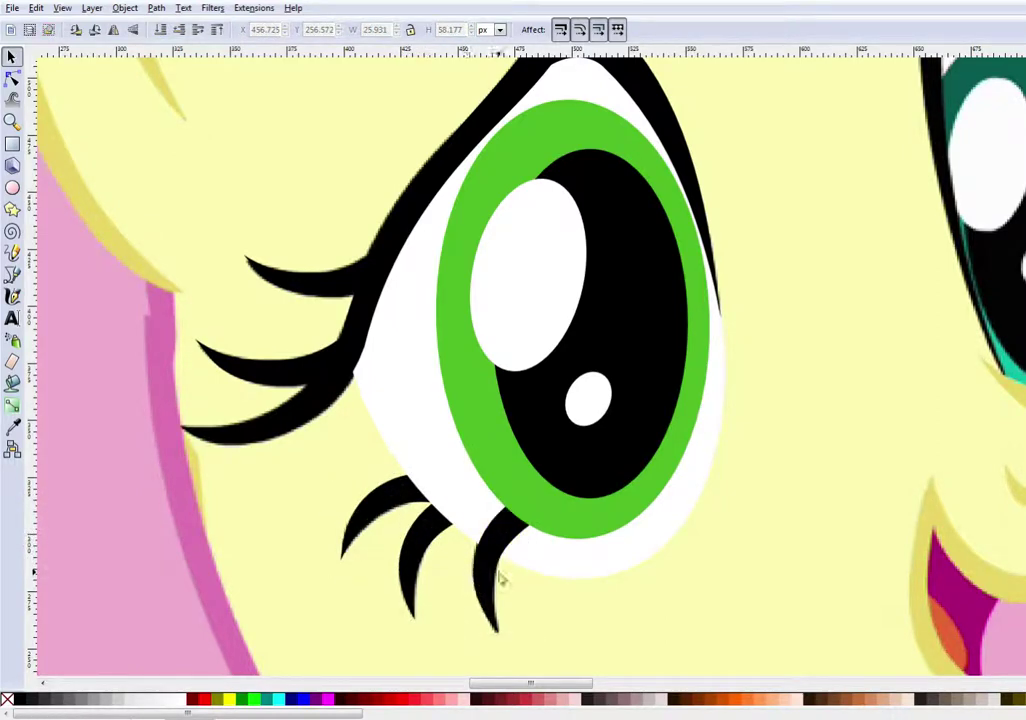
{"action": "left_click", "coordinate": [488, 582]}
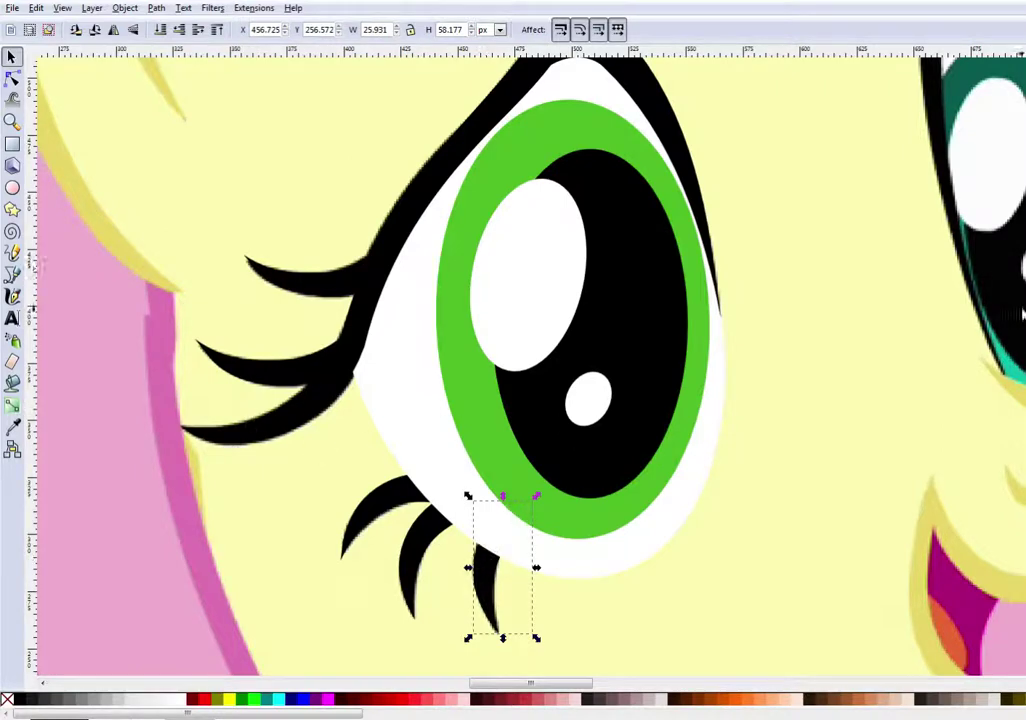
{"action": "scroll", "coordinate": [877, 408], "scroll_direction": "up", "scroll_amount": 3}
{"action": "left_click", "coordinate": [545, 293]}
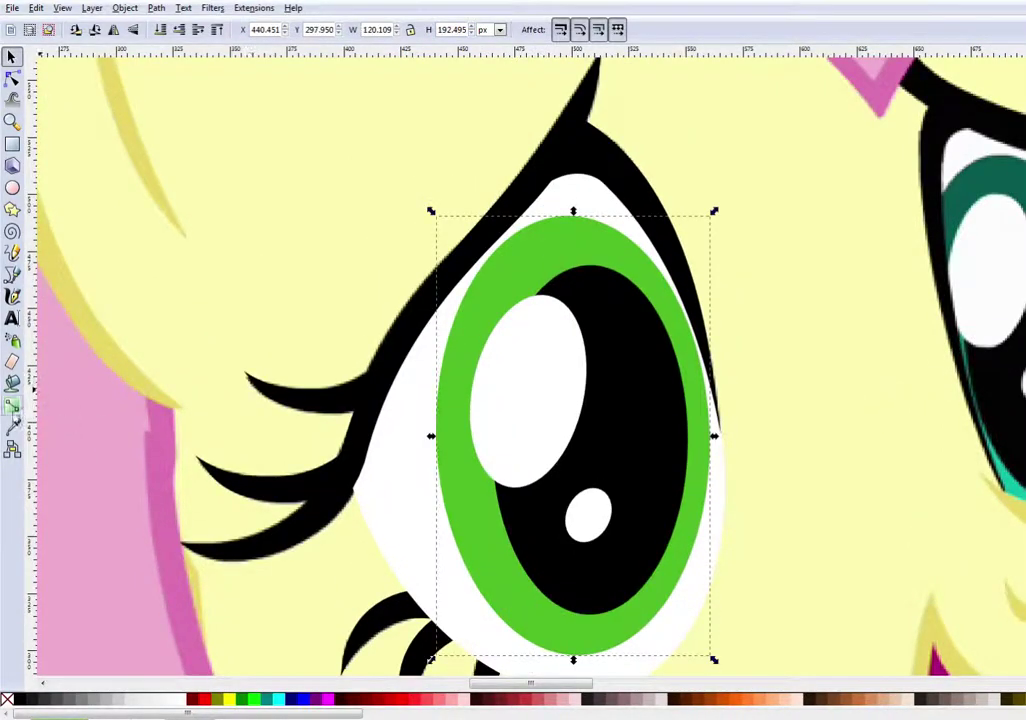
Copy the right eye's teal onto the iris and lay a top-to-bottom linear gradient.
{"action": "key", "text": "d"}
{"action": "left_click", "coordinate": [1012, 180]}
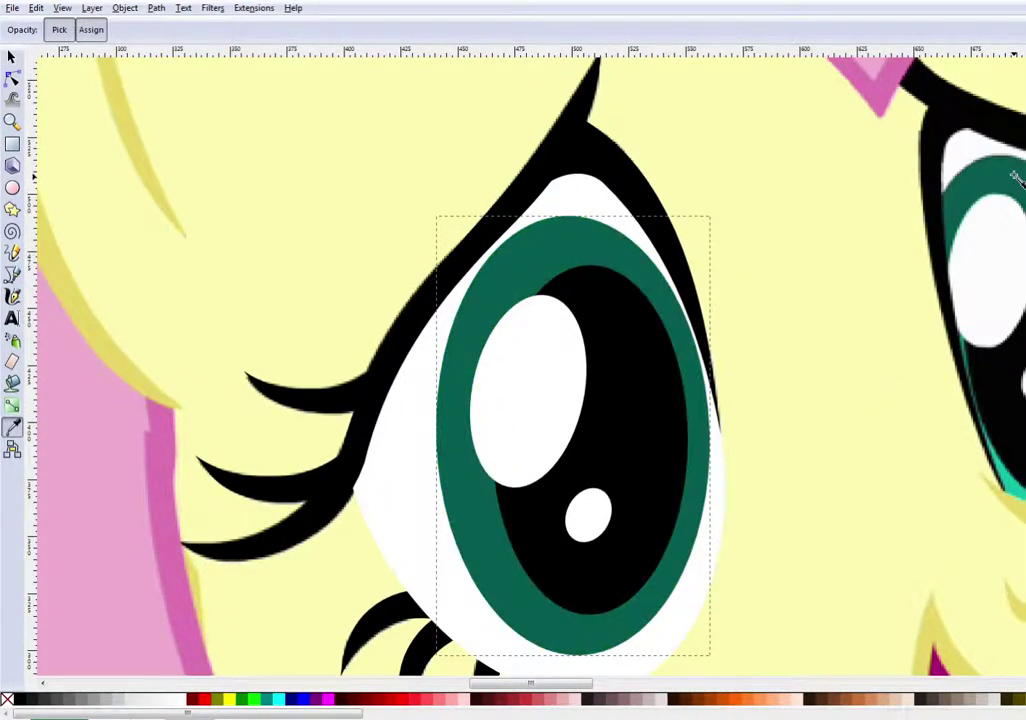
{"action": "key", "text": "g"}
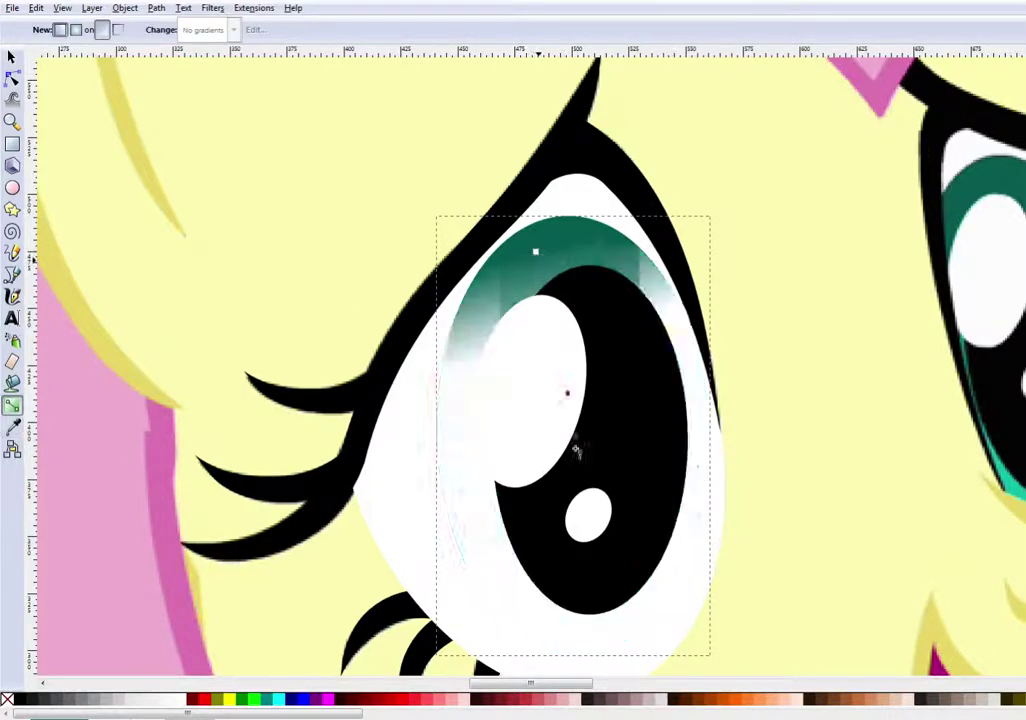
{"action": "left_click_drag", "start_coordinate": [535, 252], "coordinate": [629, 638]}
{"action": "left_click", "coordinate": [535, 252]}
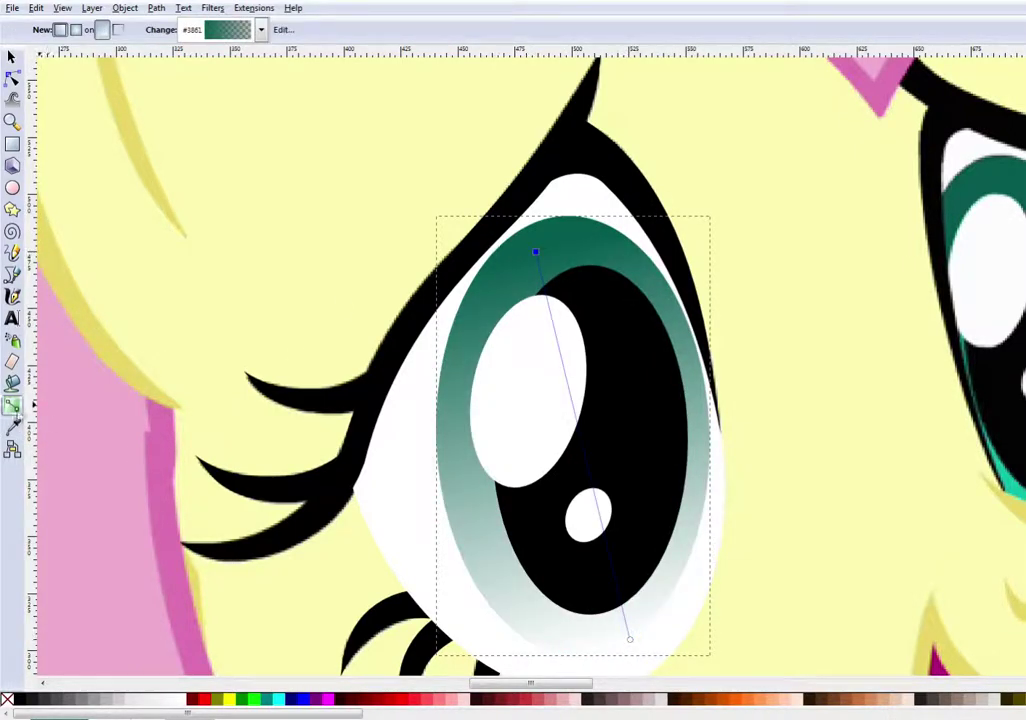
Give the bottom gradient stop a bright teal sampled from the drawing, then zoom out.
{"action": "key", "text": "d"}
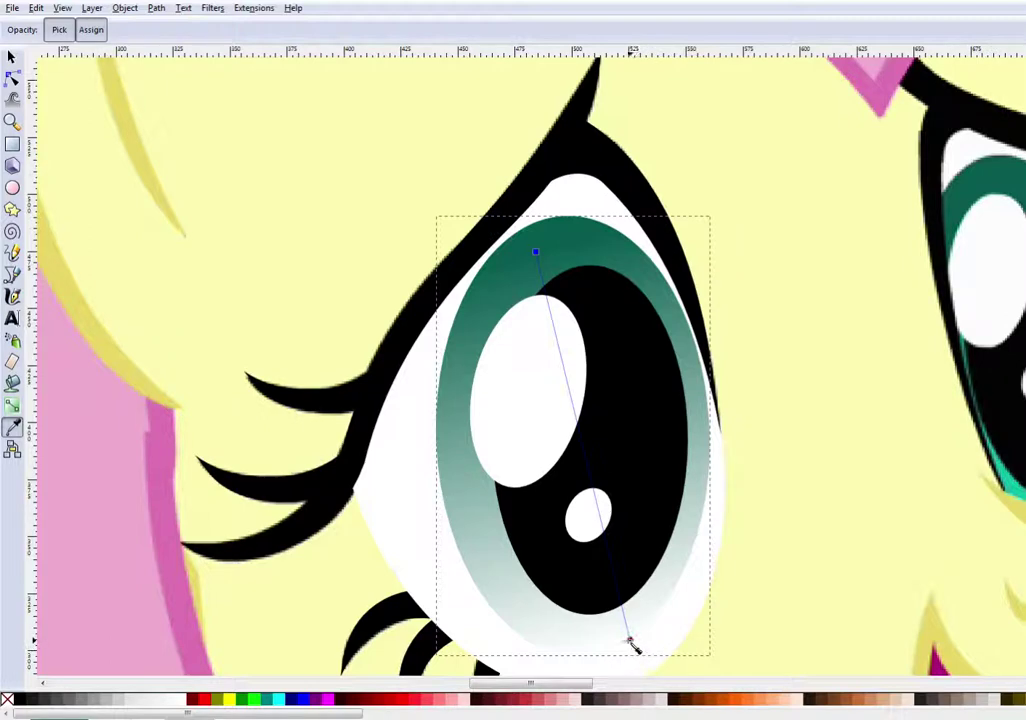
{"action": "left_click", "coordinate": [630, 638]}
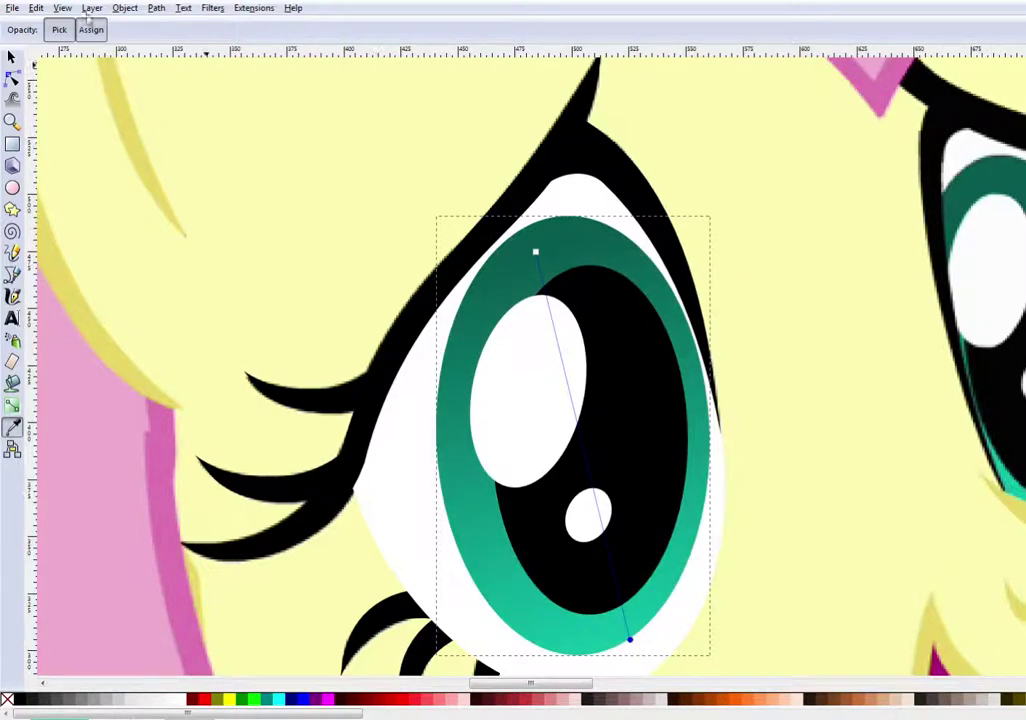
{"action": "key", "text": "Escape"}
{"action": "key", "text": "z"}
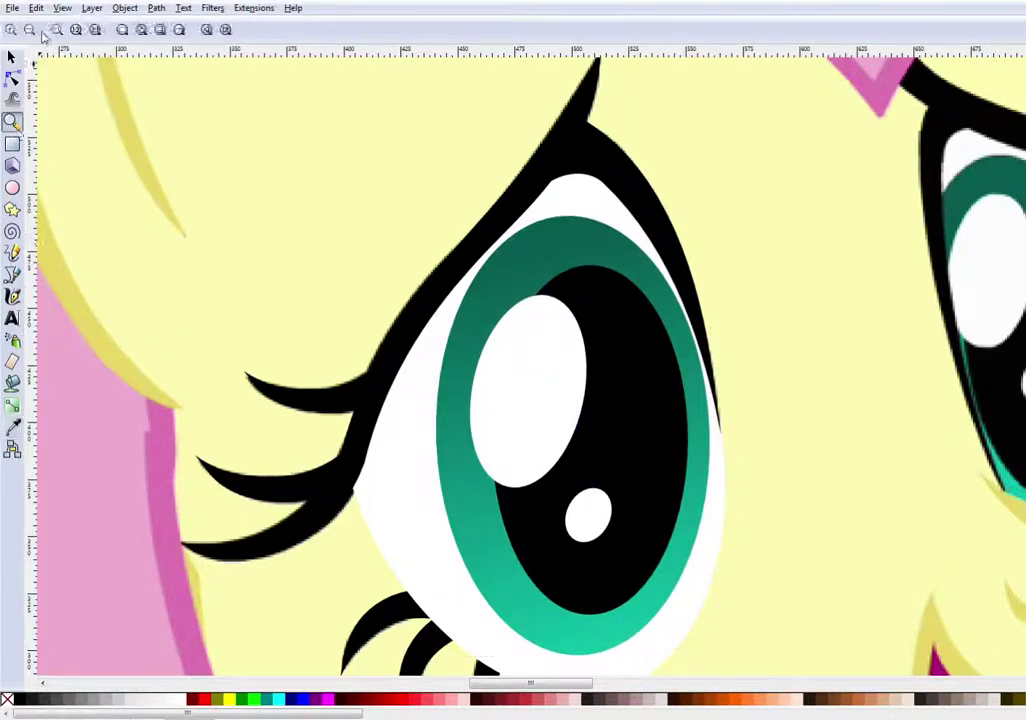
{"action": "key", "text": "minus"}
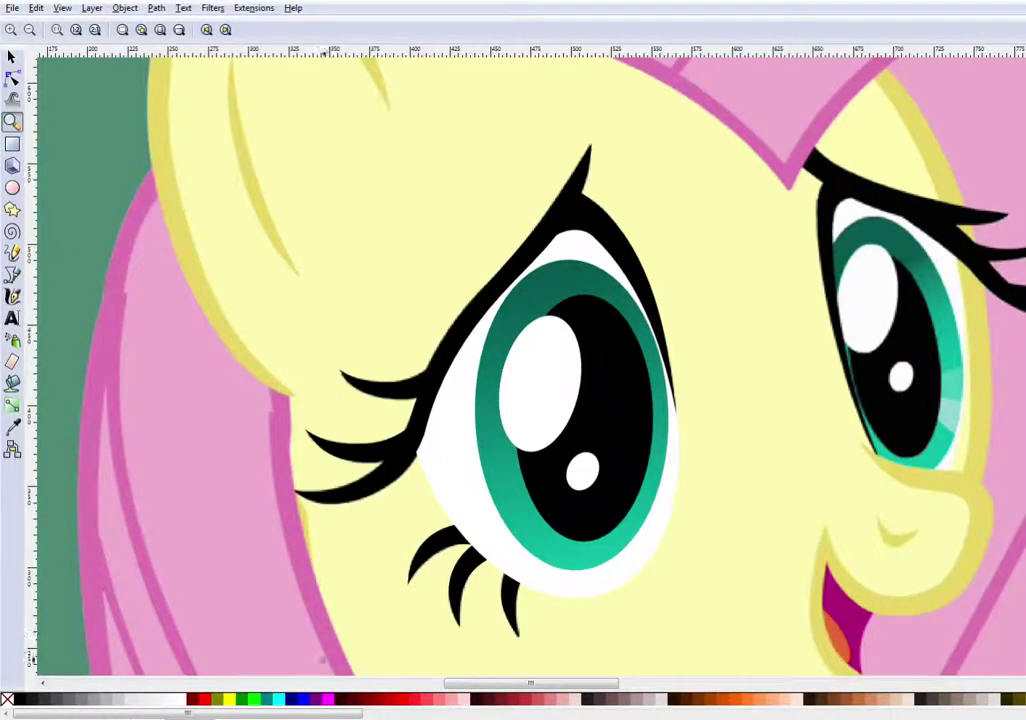